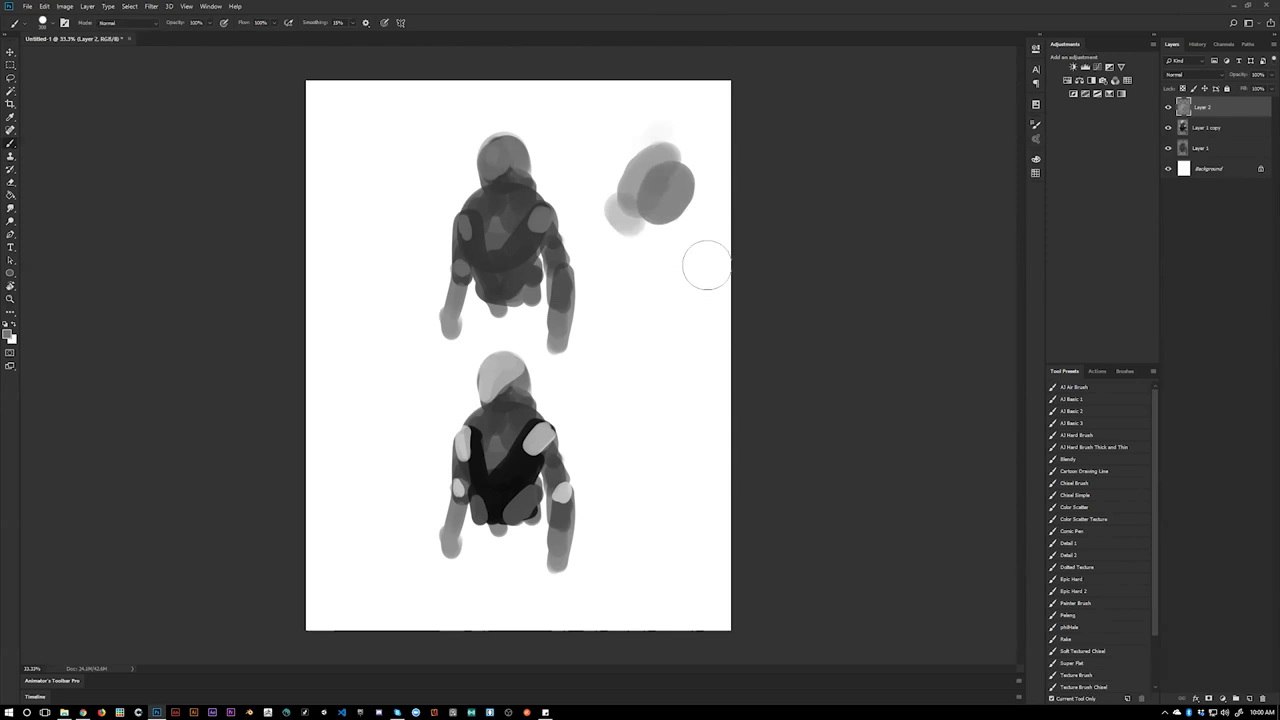
- Compare the brightness values of the greys sampled from the overlapping ovals beside the upper figure
{"action": "key", "text": "["}
{"action": "key", "text": "ctrl+z"}
{"action": "left_click", "coordinate": [1036, 162]}
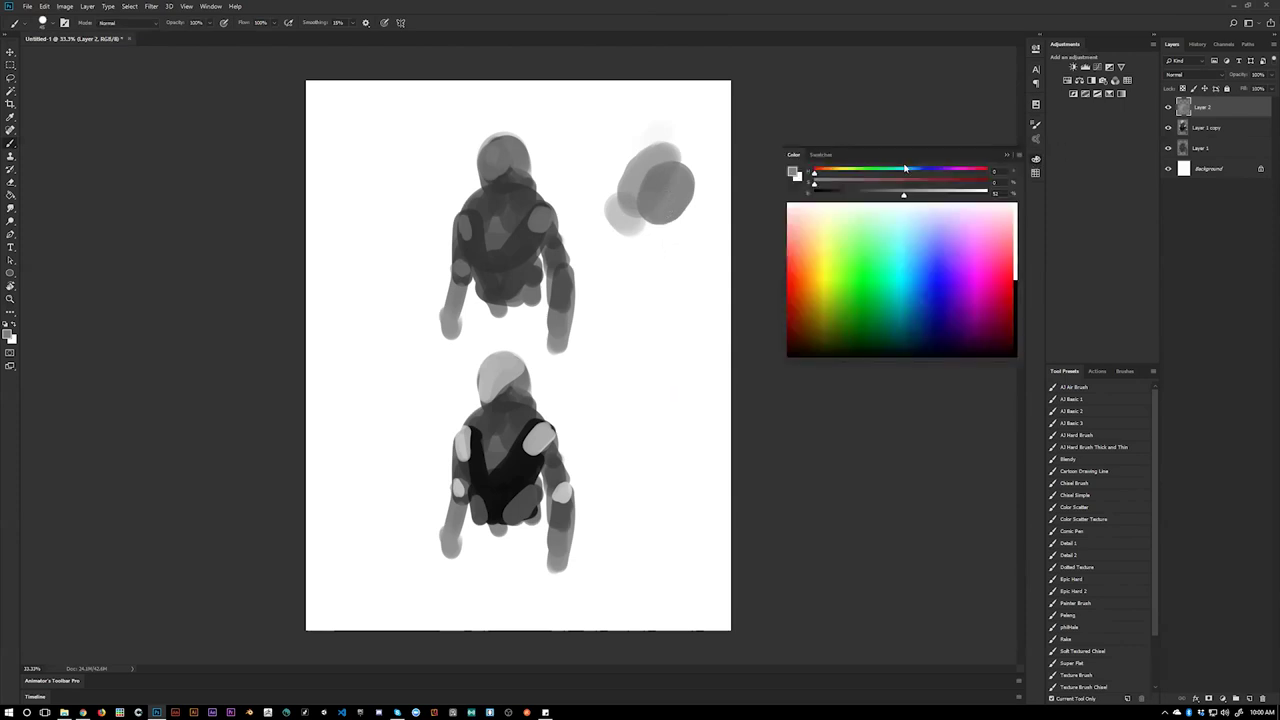
{"action": "left_click", "coordinate": [651, 157], "text": "alt"}
{"action": "left_click", "coordinate": [672, 188], "text": "alt"}
{"action": "left_click", "coordinate": [661, 176], "text": "alt"}
{"action": "left_click", "coordinate": [651, 158], "text": "alt"}
{"action": "left_click", "coordinate": [670, 185], "text": "alt"}
{"action": "left_click", "coordinate": [651, 161], "text": "alt"}
{"action": "left_click", "coordinate": [665, 180], "text": "alt"}
{"action": "left_click", "coordinate": [650, 159], "text": "alt"}
{"action": "left_click", "coordinate": [666, 182], "text": "alt"}
{"action": "left_click", "coordinate": [651, 161], "text": "alt"}
{"action": "left_click", "coordinate": [666, 182], "text": "alt"}
{"action": "left_click", "coordinate": [651, 160], "text": "alt"}
{"action": "left_click", "coordinate": [665, 181], "text": "alt"}
- Raise the foreground grey's brightness to near white and switch the color picker display to Hue Cube
{"action": "left_click_drag", "start_coordinate": [913, 196], "coordinate": [971, 196]}
{"action": "left_click", "coordinate": [1019, 156]}
{"action": "left_click", "coordinate": [1047, 158]}
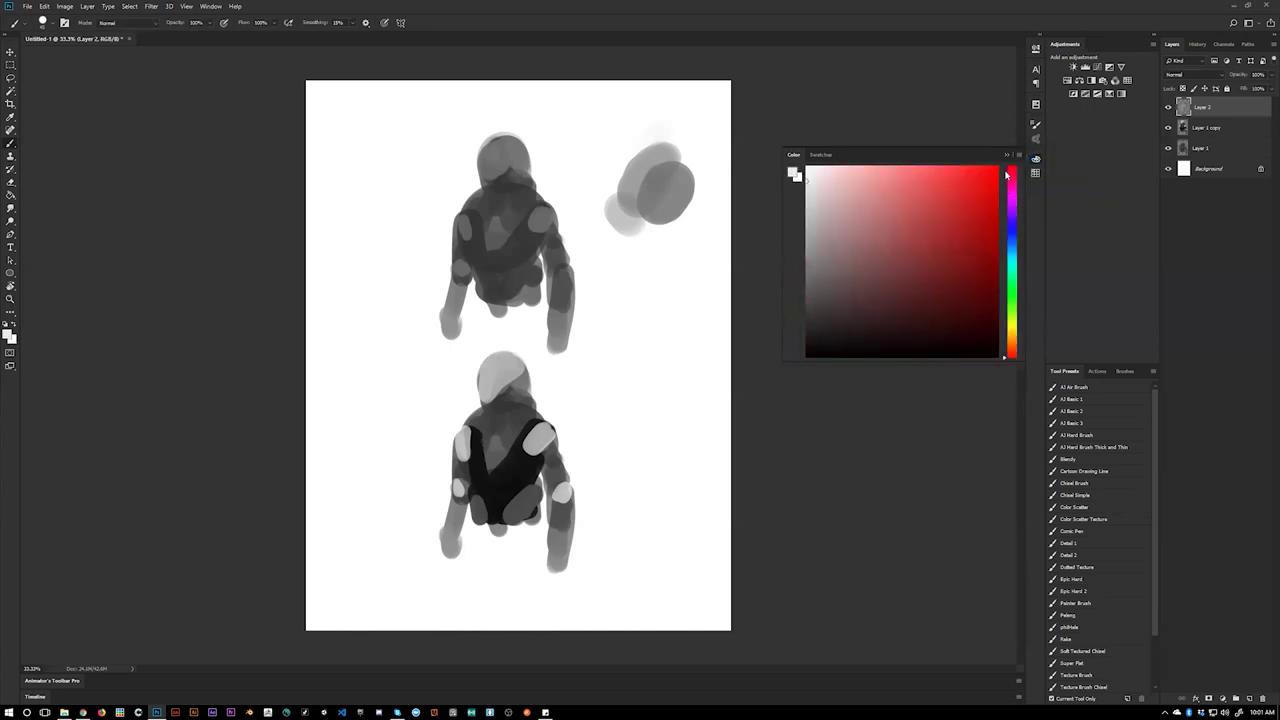
{"action": "left_click", "coordinate": [1034, 160]}
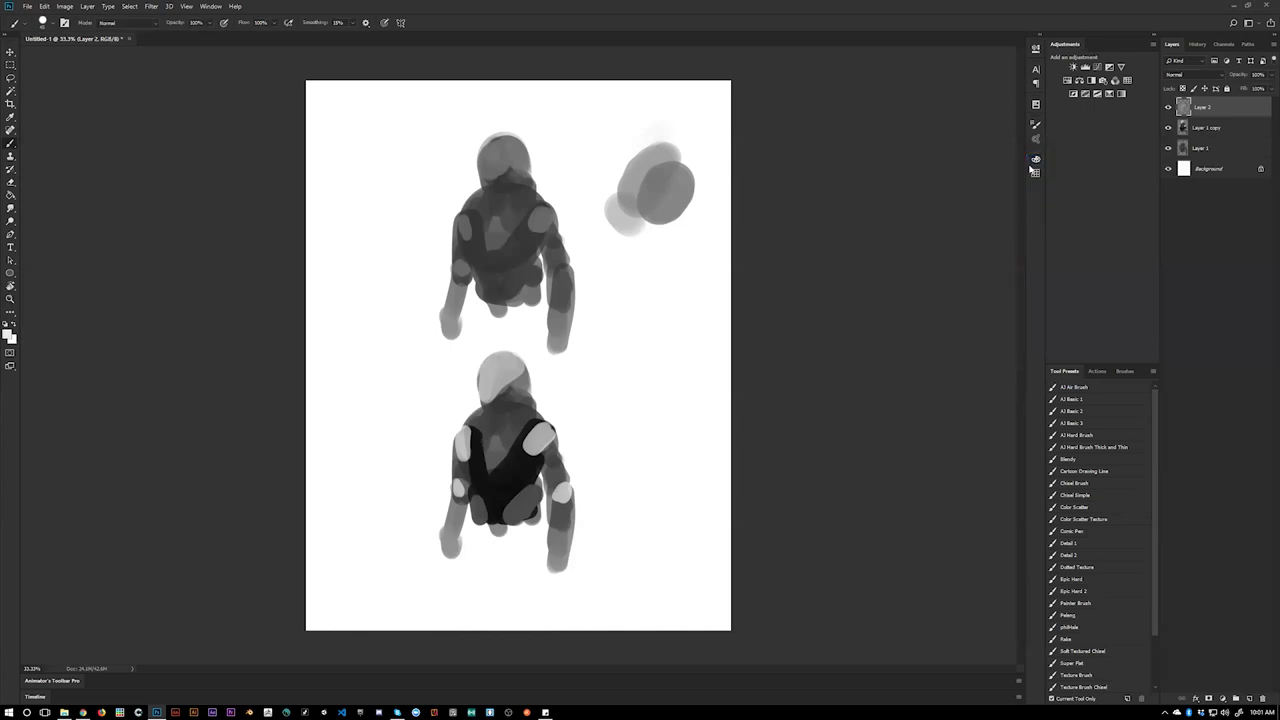
- Paint a very light grey circle near the canvas's upper-left corner with an enlarged brush
{"action": "key", "text": "bracketright"}
{"action": "key", "text": "bracketright"}
{"action": "key", "text": "bracketright"}
{"action": "key", "text": "bracketright"}
{"action": "key", "text": "bracketright"}
{"action": "key", "text": "bracketright"}
{"action": "key", "text": "bracketright"}
{"action": "key", "text": "bracketright"}
{"action": "key", "text": "bracketright"}
{"action": "key", "text": "bracketright"}
{"action": "key", "text": "bracketright"}
{"action": "key", "text": "bracketright"}
{"action": "left_click", "coordinate": [380, 140]}
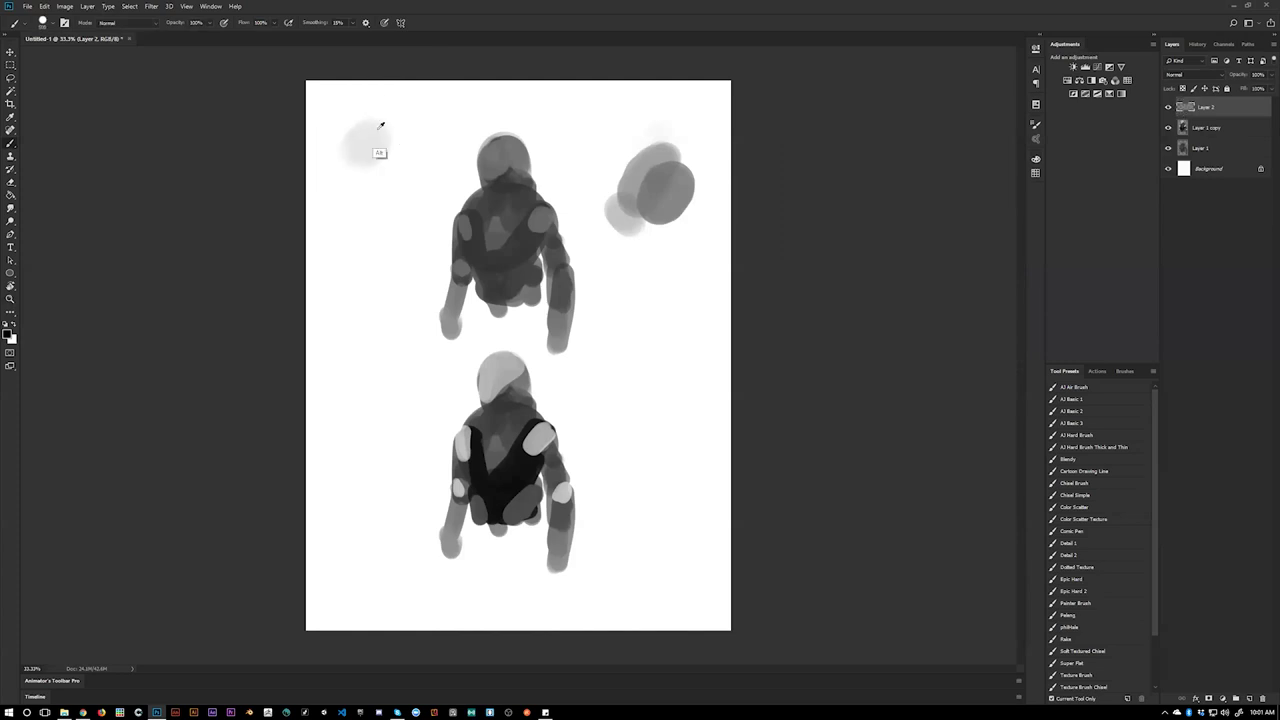
{"action": "left_click", "coordinate": [361, 166], "text": "alt"}
{"action": "left_click", "coordinate": [381, 144]}
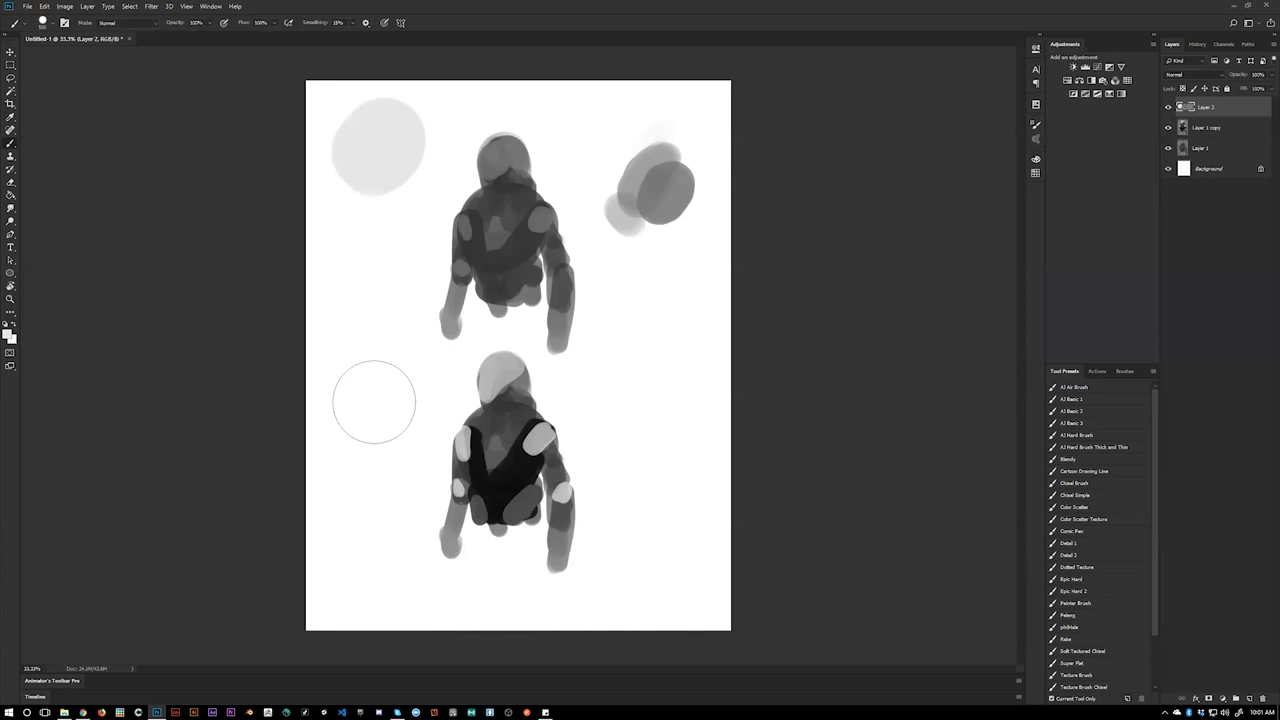
- Paint a light grey oval beside the lower figure and sample its grey as the foreground color
{"action": "key", "text": "x"}
{"action": "left_click_drag", "start_coordinate": [366, 297], "coordinate": [373, 310]}
{"action": "left_click", "coordinate": [379, 286]}
{"action": "key", "text": "ctrl+alt+z"}
{"action": "key", "text": "ctrl+alt+z"}
{"action": "key", "text": "ctrl+alt+z"}
{"action": "mouse_move", "coordinate": [371, 362]}
{"action": "left_mouse_down"}
{"action": "mouse_move", "coordinate": [375, 352]}
{"action": "mouse_move", "coordinate": [360, 366]}
{"action": "mouse_move", "coordinate": [373, 360]}
{"action": "mouse_move", "coordinate": [367, 379]}
{"action": "left_mouse_up"}
{"action": "left_click", "coordinate": [383, 344], "text": "alt"}
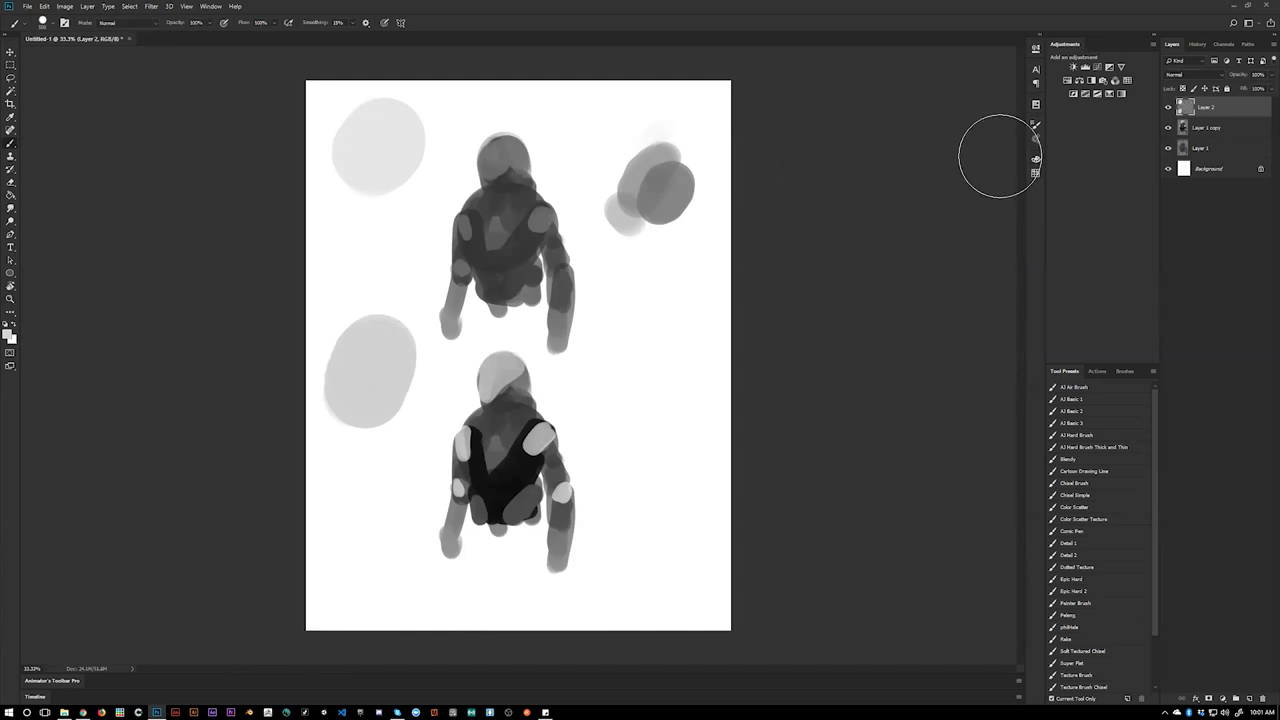
- Switch the color picker display to HSB Sliders
{"action": "left_click", "coordinate": [1035, 161]}
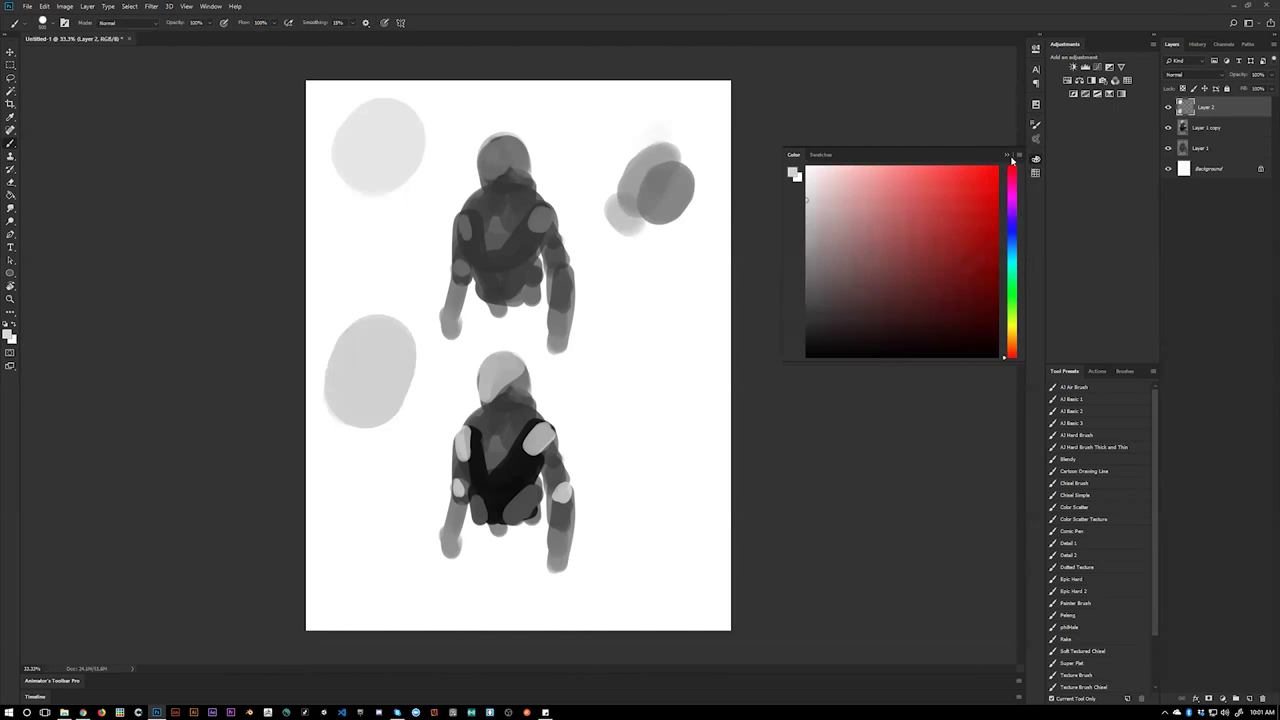
{"action": "left_click", "coordinate": [1007, 155]}
{"action": "left_click", "coordinate": [1035, 161]}
{"action": "left_click", "coordinate": [1018, 156]}
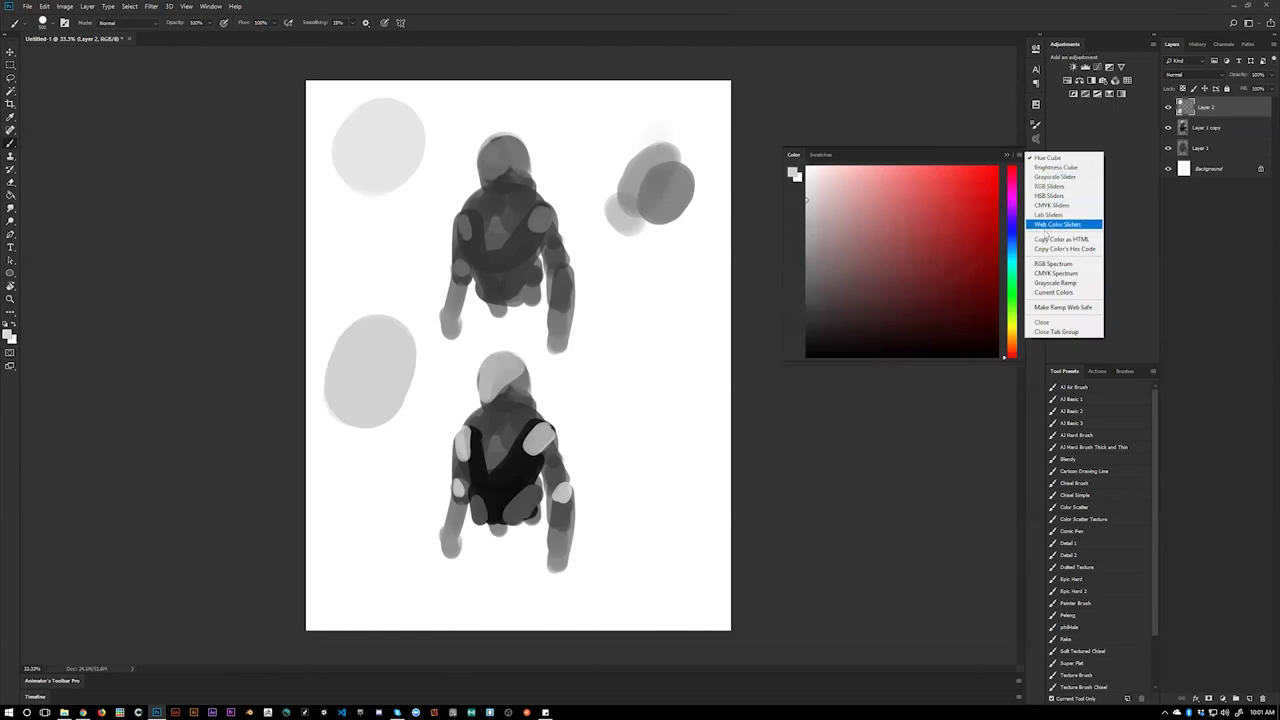
{"action": "left_click", "coordinate": [1055, 198]}
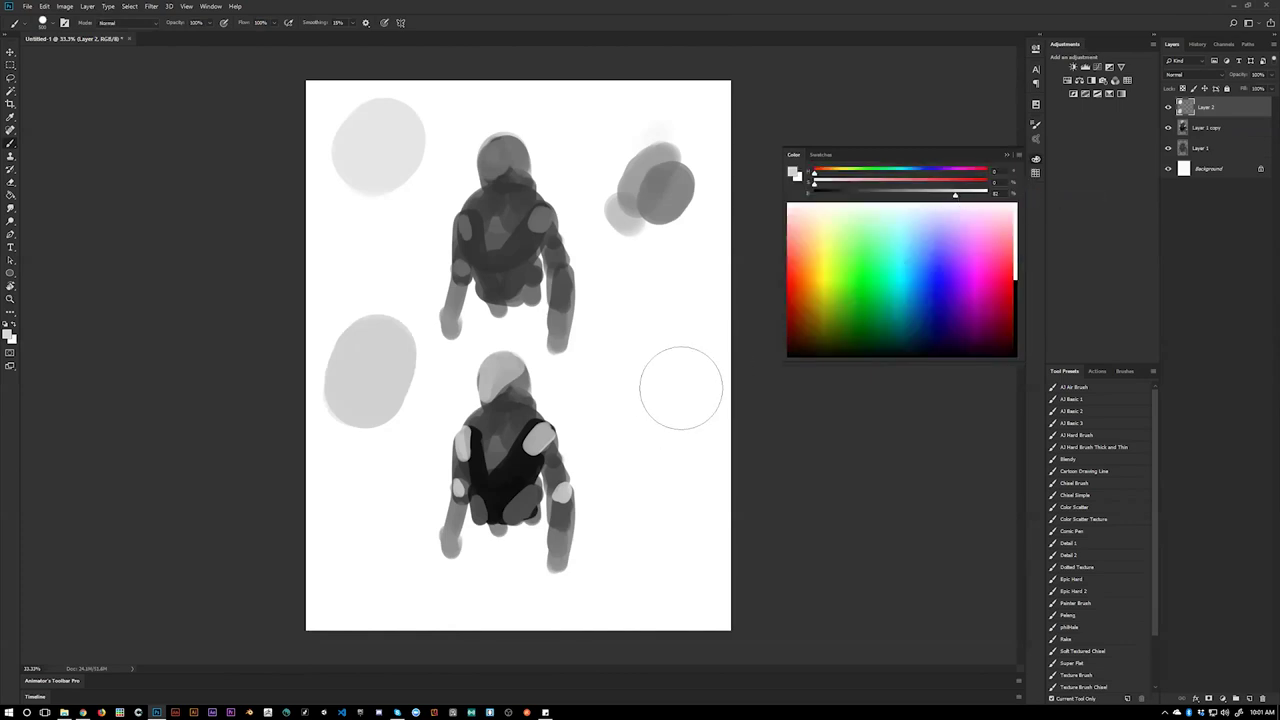
- Lower the foreground grey's brightness and paint a darker oval overlapping the light oval beside the lower figure
{"action": "left_click", "coordinate": [840, 194]}
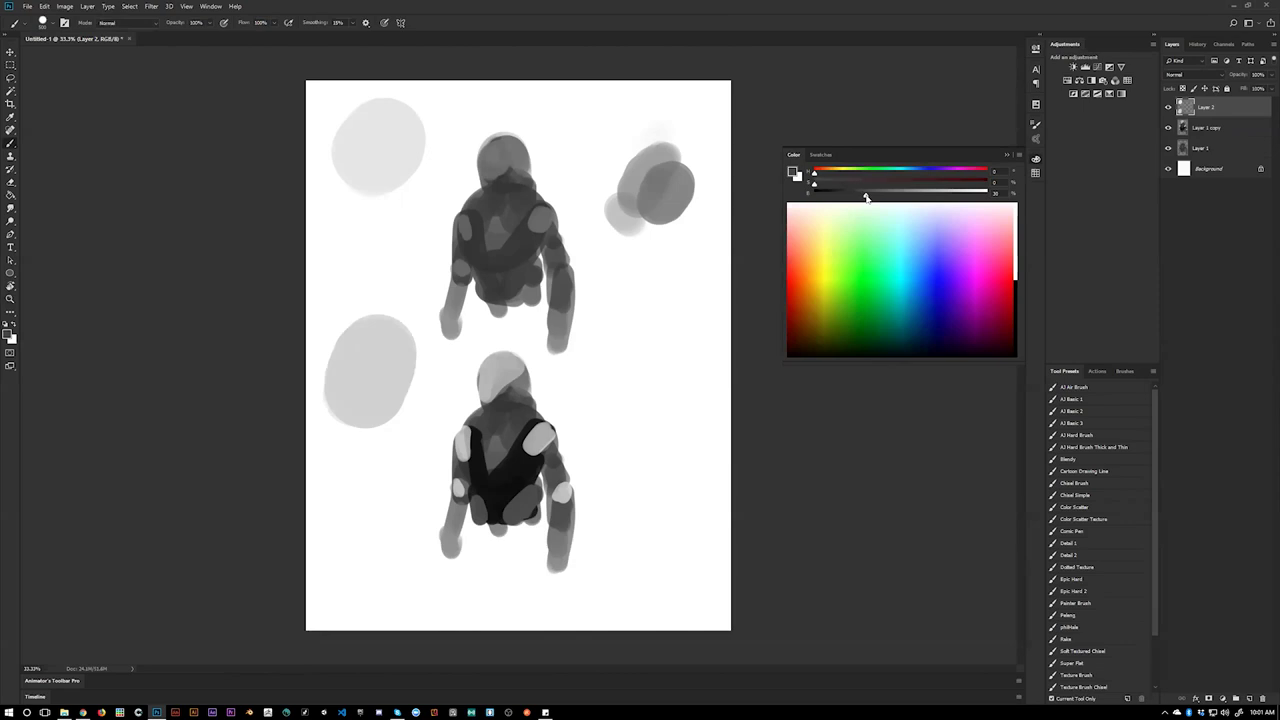
{"action": "left_click_drag", "start_coordinate": [894, 197], "coordinate": [946, 205]}
{"action": "left_click", "coordinate": [374, 437]}
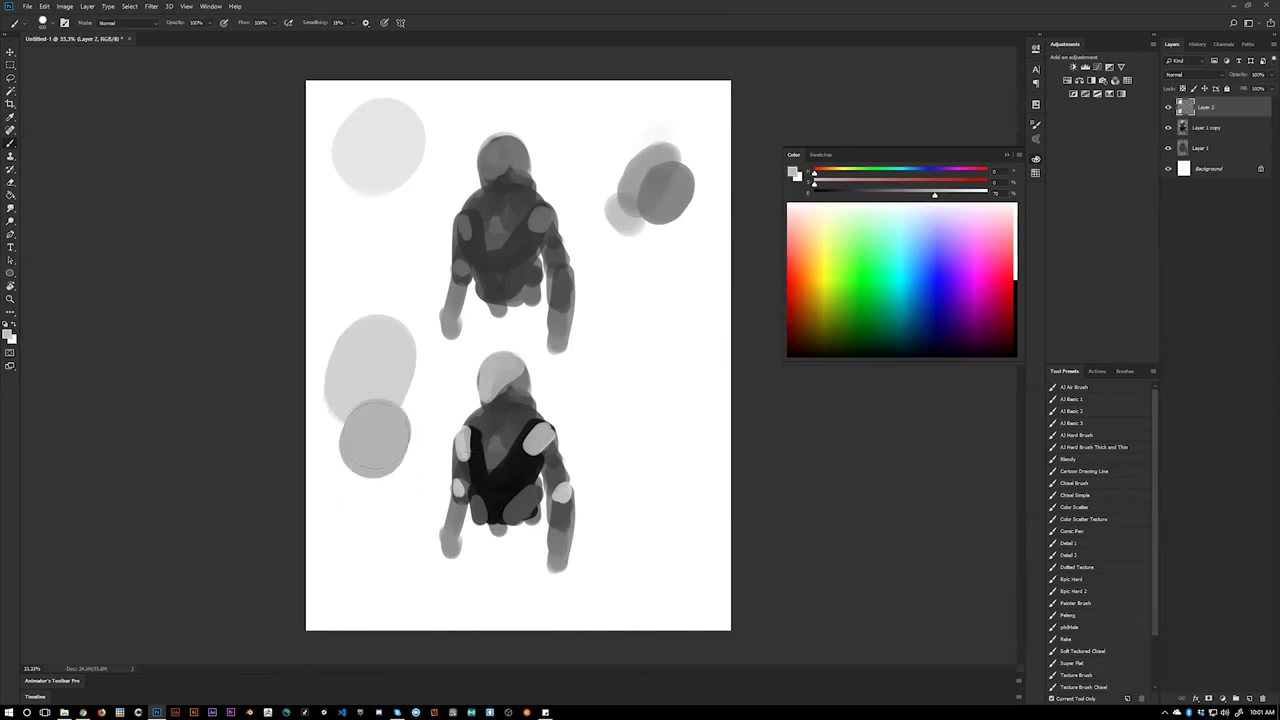
{"action": "left_click", "coordinate": [390, 416]}
{"action": "left_click_drag", "start_coordinate": [390, 416], "coordinate": [392, 398]}
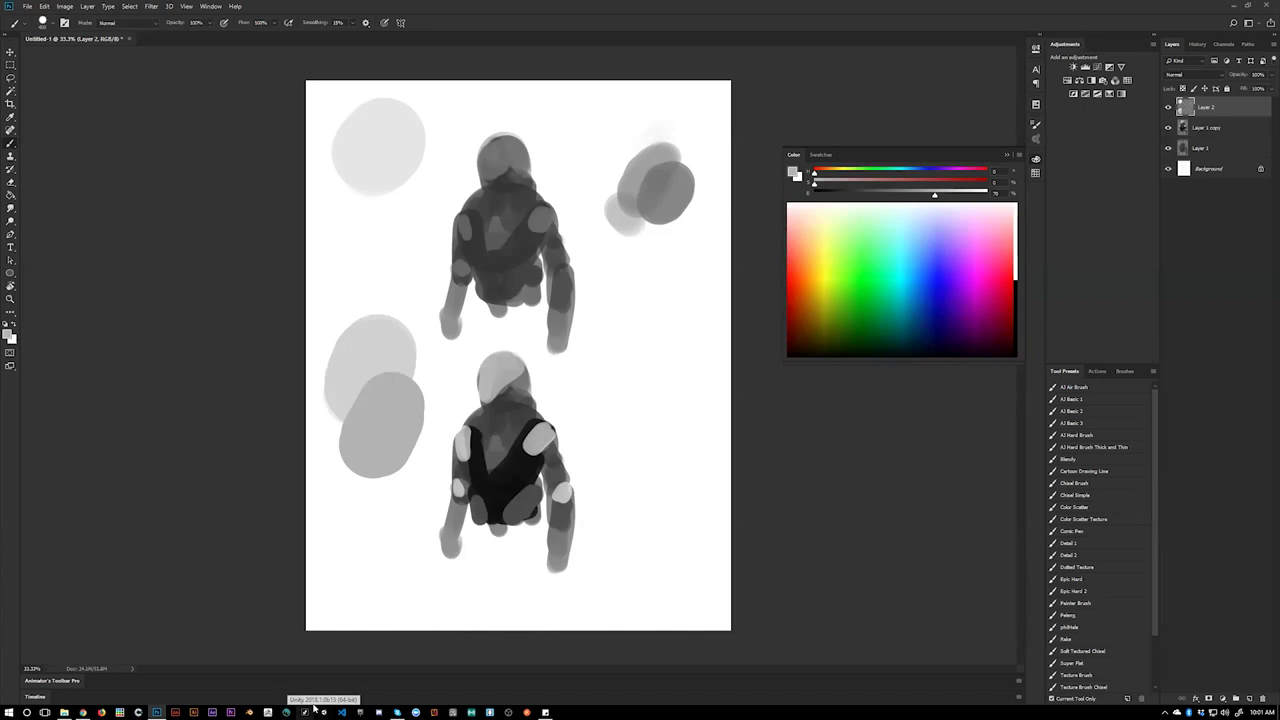
- Undo the grey test ovals on Layer 2 until only the two figures remain on the canvas
{"action": "left_click", "coordinate": [1037, 160]}
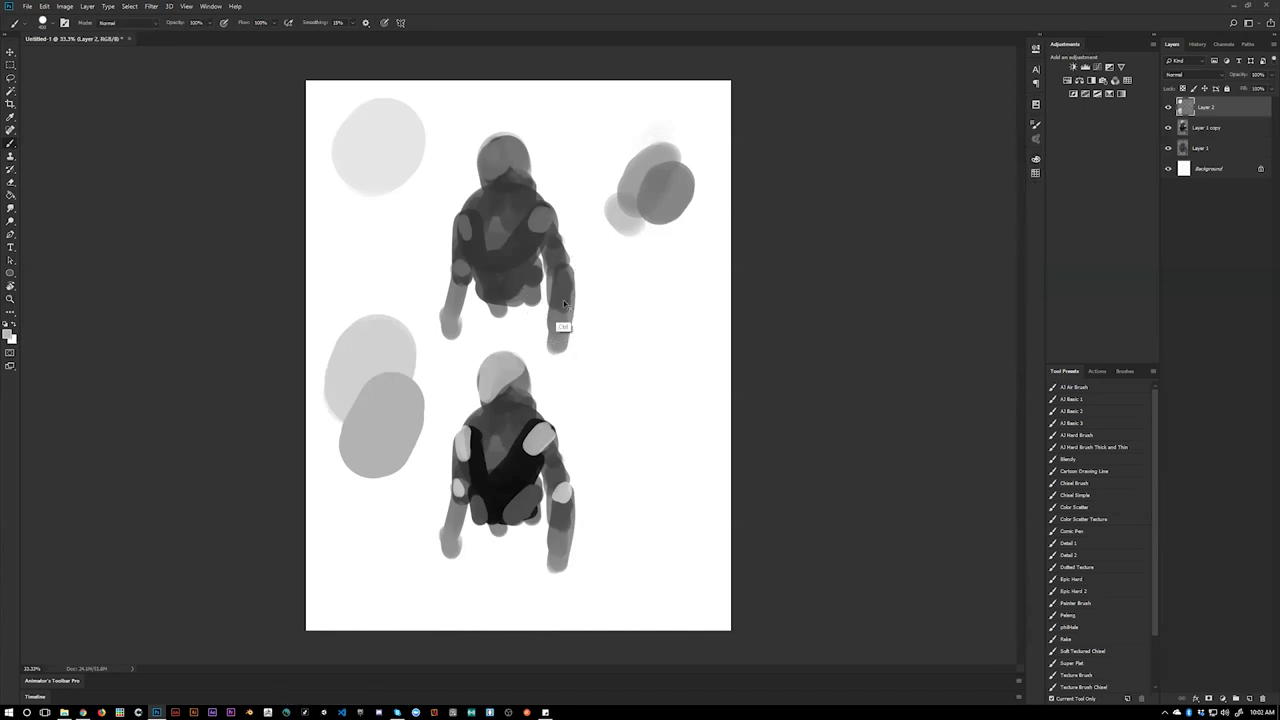
{"action": "key", "text": "ctrl+z"}
{"action": "key", "text": "ctrl+alt+z"}
{"action": "key", "text": "ctrl+alt+z"}
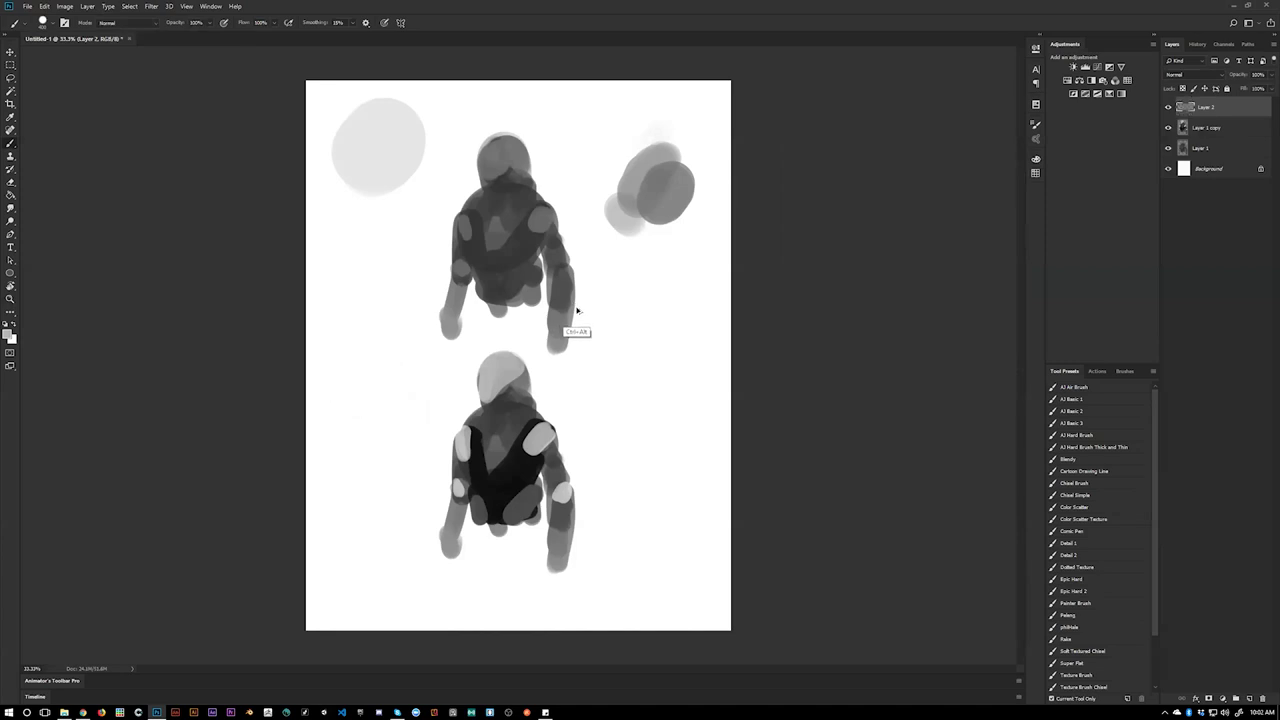
{"action": "key", "text": "ctrl+alt+z"}
{"action": "key", "text": "ctrl+alt+z"}
{"action": "key", "text": "ctrl+alt+z"}
{"action": "key", "text": "ctrl+alt+z"}
{"action": "key", "text": "ctrl+alt+z"}
{"action": "key", "text": "ctrl+alt+z"}
{"action": "key", "text": "ctrl+alt+z"}
{"action": "key", "text": "ctrl+alt+z"}
{"action": "key", "text": "ctrl+alt+z"}
{"action": "key", "text": "ctrl+alt+z"}
{"action": "key", "text": "ctrl+alt+z"}
{"action": "key", "text": "ctrl+alt+z"}
{"action": "key", "text": "ctrl+alt+z"}
{"action": "key", "text": "ctrl+alt+z"}
- Group the hidden Layer 2 with Layer 1 copy and Layer 1, and add a new layer above the hidden group
{"action": "left_click", "coordinate": [1167, 107]}
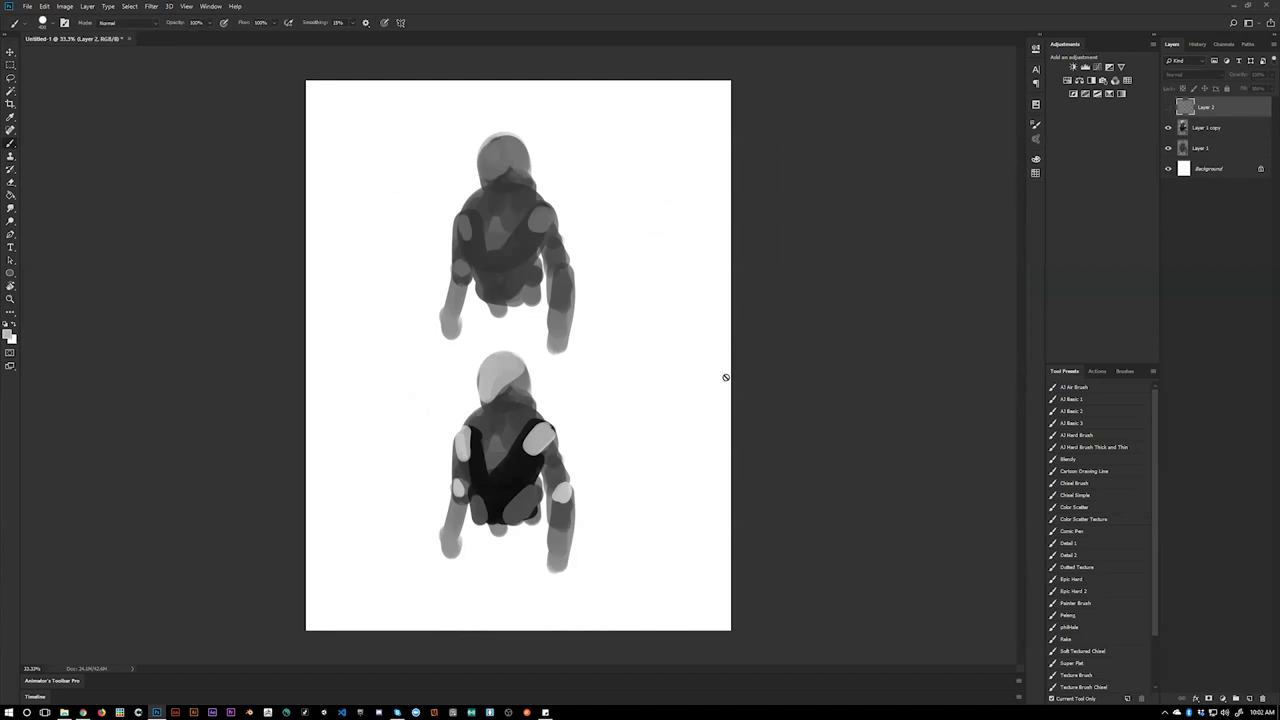
{"action": "left_click", "coordinate": [1218, 148], "text": "shift"}
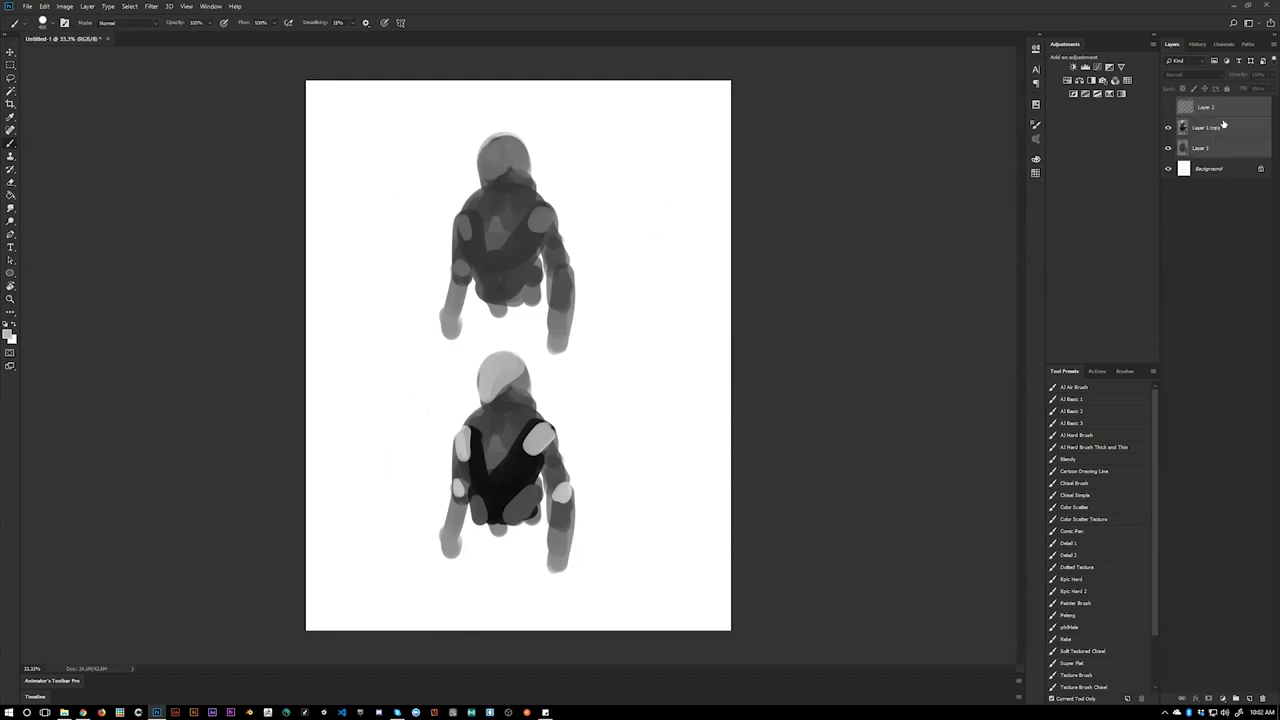
{"action": "key", "text": "ctrl+g"}
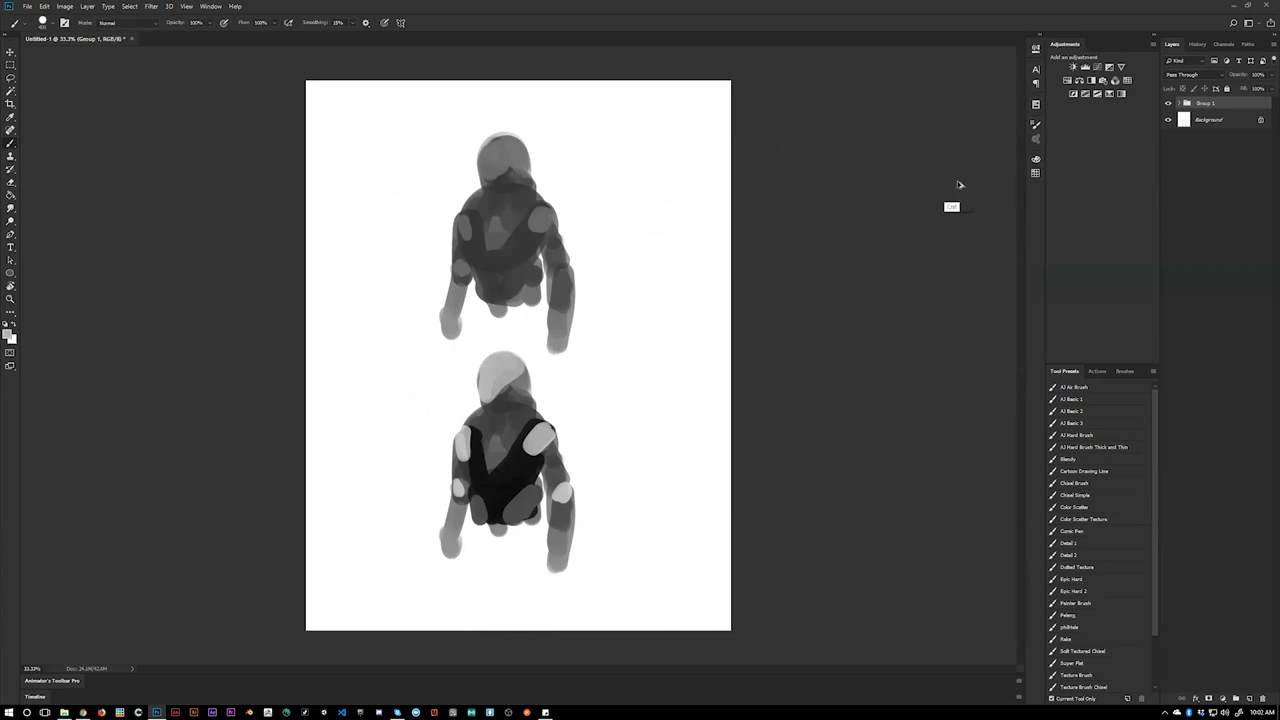
{"action": "key", "text": "ctrl+alt+shift+n"}
{"action": "left_click", "coordinate": [1168, 123]}
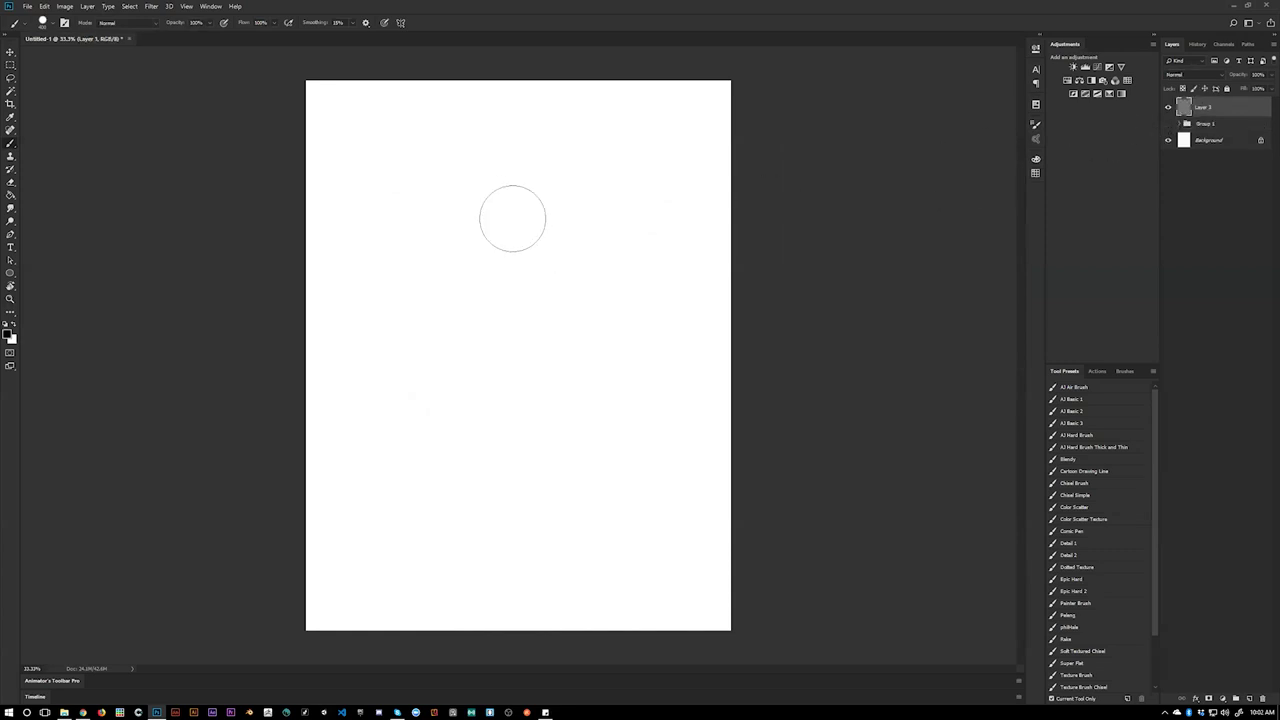
- Block in a helmet with a mid-grey shell, light grey crown and near-black front oval, cutting its underside diagonally with white
{"action": "mouse_move", "coordinate": [535, 216]}
{"action": "left_mouse_down"}
{"action": "mouse_move", "coordinate": [454, 286]}
{"action": "mouse_move", "coordinate": [596, 234]}
{"action": "mouse_move", "coordinate": [535, 318]}
{"action": "left_mouse_up"}
{"action": "key", "text": "bracketleft"}
{"action": "key", "text": "bracketleft"}
{"action": "key", "text": "bracketleft"}
{"action": "key", "text": "bracketleft"}
{"action": "key", "text": "bracketleft"}
{"action": "key", "text": "bracketleft"}
{"action": "mouse_move", "coordinate": [459, 272]}
{"action": "left_mouse_down"}
{"action": "mouse_move", "coordinate": [443, 294]}
{"action": "mouse_move", "coordinate": [477, 255]}
{"action": "mouse_move", "coordinate": [457, 340]}
{"action": "mouse_move", "coordinate": [443, 314]}
{"action": "mouse_move", "coordinate": [452, 285]}
{"action": "left_mouse_up"}
{"action": "key", "text": "ctrl+z"}
{"action": "key", "text": "bracketright"}
{"action": "key", "text": "x"}
{"action": "mouse_move", "coordinate": [563, 251]}
{"action": "left_mouse_down"}
{"action": "mouse_move", "coordinate": [566, 290]}
{"action": "mouse_move", "coordinate": [550, 230]}
{"action": "mouse_move", "coordinate": [510, 190]}
{"action": "mouse_move", "coordinate": [582, 254]}
{"action": "left_mouse_up"}
{"action": "left_click", "coordinate": [510, 285], "text": "alt"}
{"action": "mouse_move", "coordinate": [491, 237]}
{"action": "left_mouse_down"}
{"action": "mouse_move", "coordinate": [538, 315]}
{"action": "mouse_move", "coordinate": [577, 305]}
{"action": "mouse_move", "coordinate": [609, 320]}
{"action": "mouse_move", "coordinate": [467, 422]}
{"action": "left_mouse_up"}
{"action": "left_click", "coordinate": [543, 423], "text": "alt"}
{"action": "key", "text": "x"}
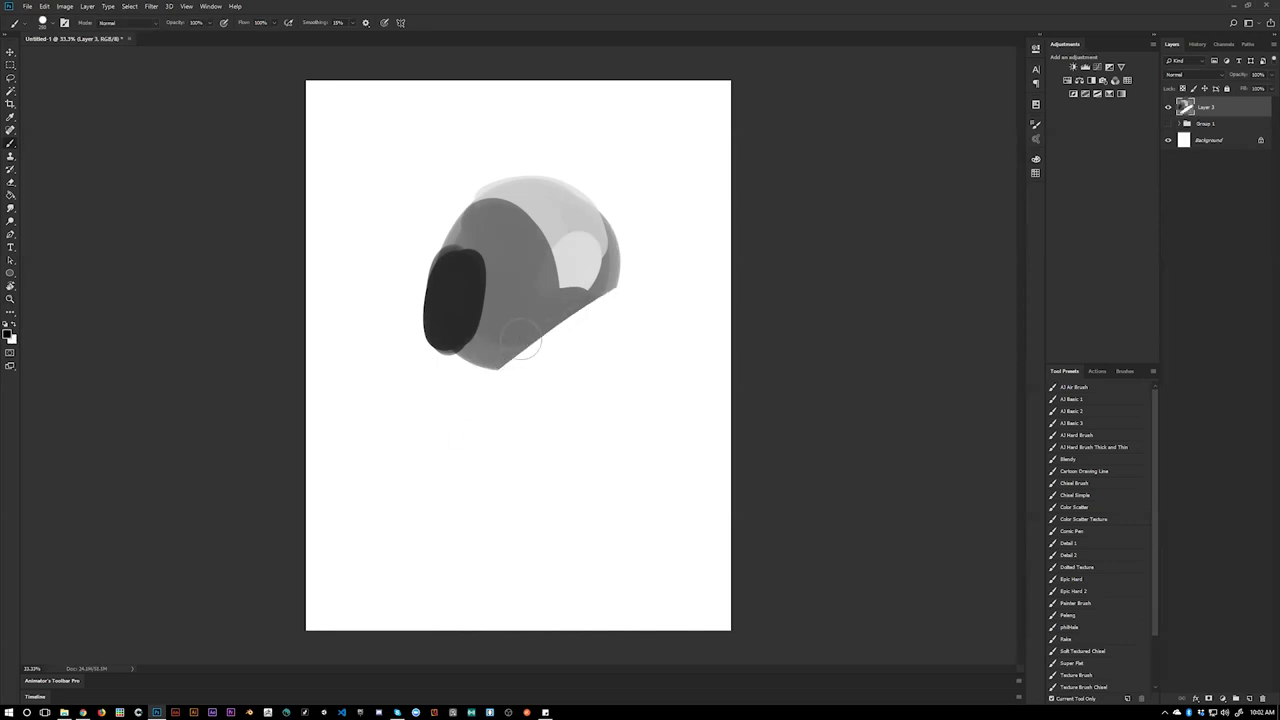
- Paint a near-black neck piece below the helmet and trim its outline and the helmet's front edge with white
{"action": "mouse_move", "coordinate": [530, 367]}
{"action": "left_mouse_down"}
{"action": "mouse_move", "coordinate": [605, 305]}
{"action": "mouse_move", "coordinate": [520, 375]}
{"action": "mouse_move", "coordinate": [586, 337]}
{"action": "left_mouse_up"}
{"action": "mouse_move", "coordinate": [553, 383]}
{"action": "left_mouse_down"}
{"action": "mouse_move", "coordinate": [571, 406]}
{"action": "mouse_move", "coordinate": [622, 318]}
{"action": "mouse_move", "coordinate": [639, 346]}
{"action": "left_mouse_up"}
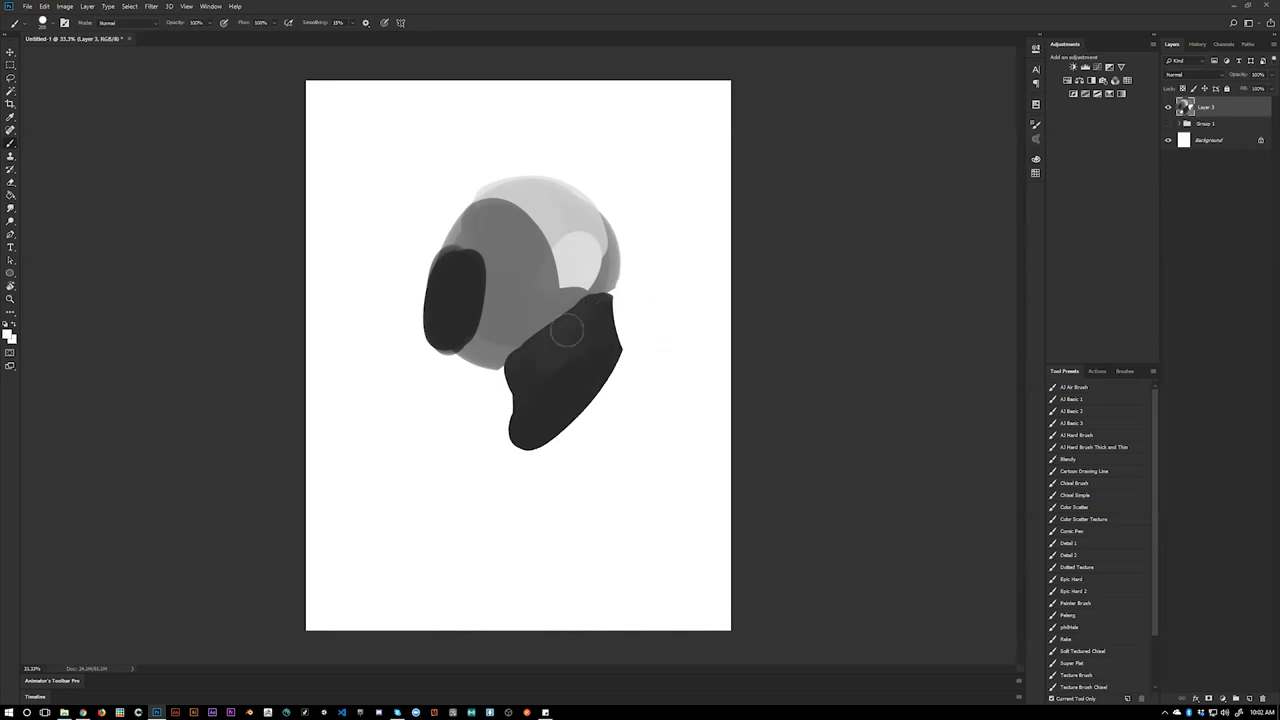
{"action": "mouse_move", "coordinate": [404, 314]}
{"action": "left_mouse_down"}
{"action": "mouse_move", "coordinate": [423, 345]}
{"action": "mouse_move", "coordinate": [486, 380]}
{"action": "mouse_move", "coordinate": [463, 207]}
{"action": "mouse_move", "coordinate": [444, 360]}
{"action": "mouse_move", "coordinate": [457, 177]}
{"action": "left_mouse_up"}
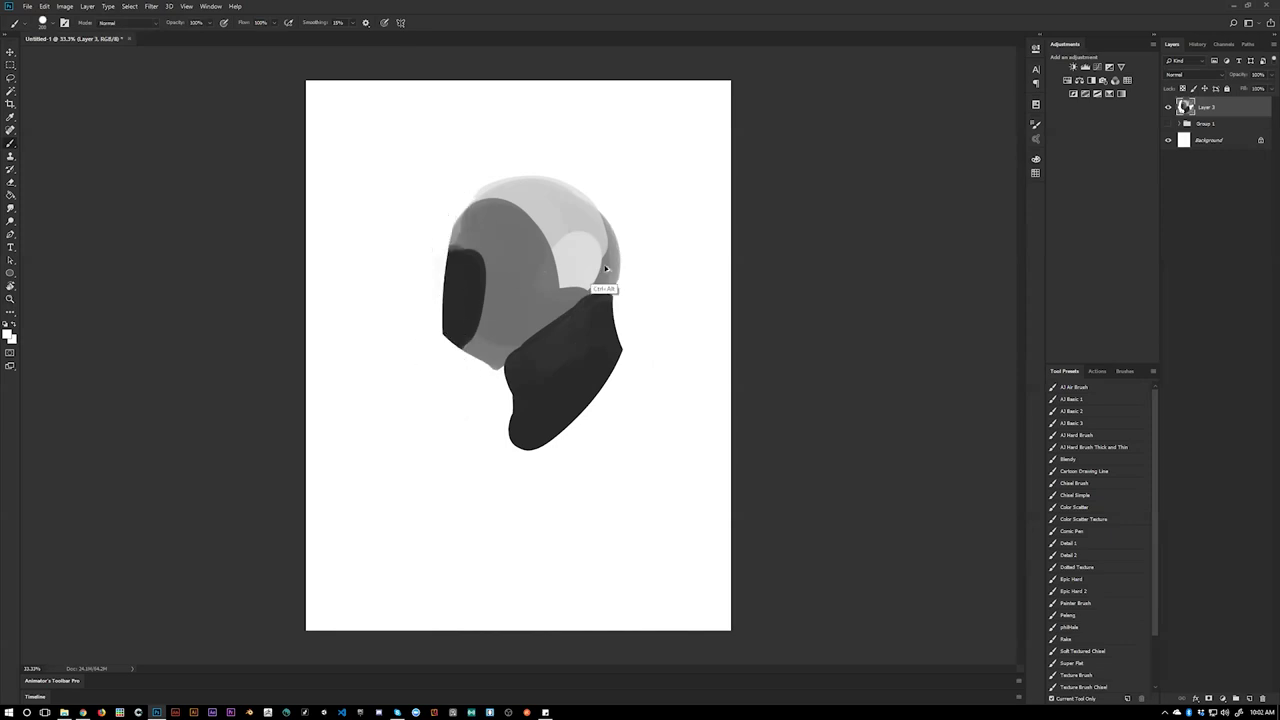
{"action": "key", "text": "ctrl+alt+z"}
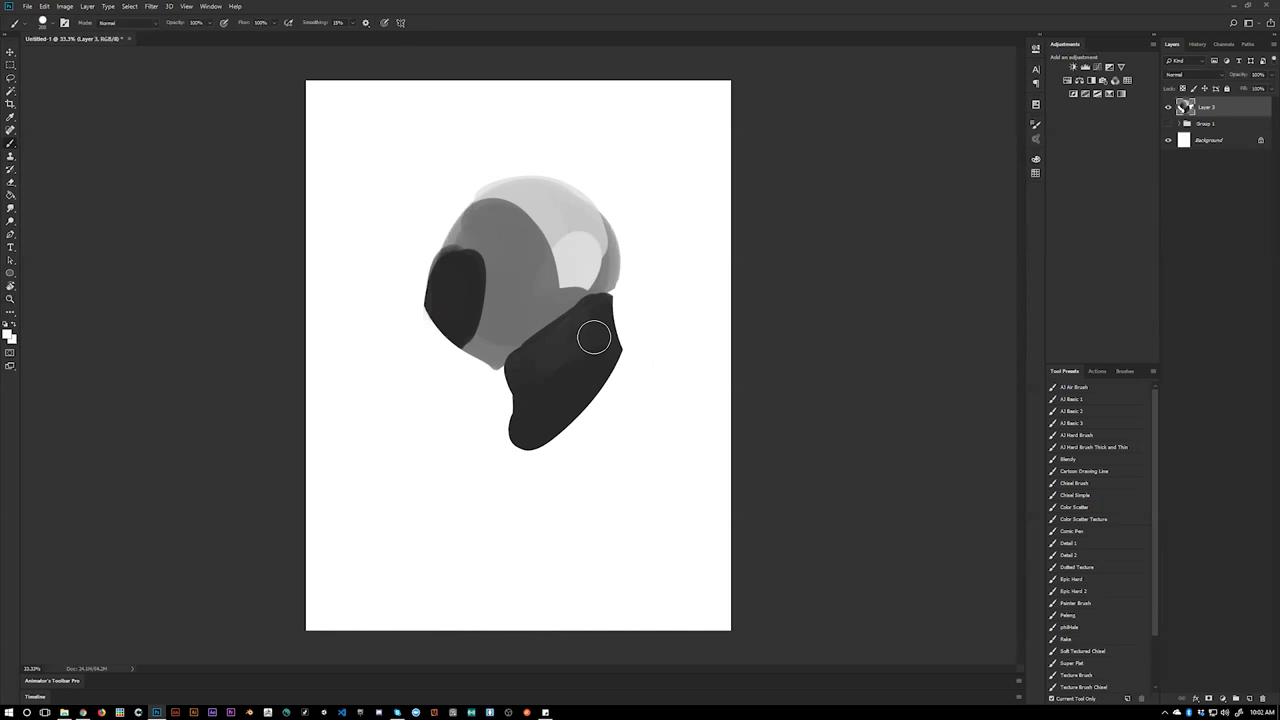
- Repaint the near-black front oval with a light grey inset, and add a dark disc on the helmet's side
{"action": "left_click", "coordinate": [456, 290], "text": "alt"}
{"action": "mouse_move", "coordinate": [443, 308]}
{"action": "left_mouse_down"}
{"action": "mouse_move", "coordinate": [448, 277]}
{"action": "mouse_move", "coordinate": [459, 323]}
{"action": "mouse_move", "coordinate": [443, 280]}
{"action": "mouse_move", "coordinate": [449, 349]}
{"action": "mouse_move", "coordinate": [483, 262]}
{"action": "left_mouse_up"}
{"action": "left_click_drag", "start_coordinate": [587, 239], "coordinate": [581, 240]}
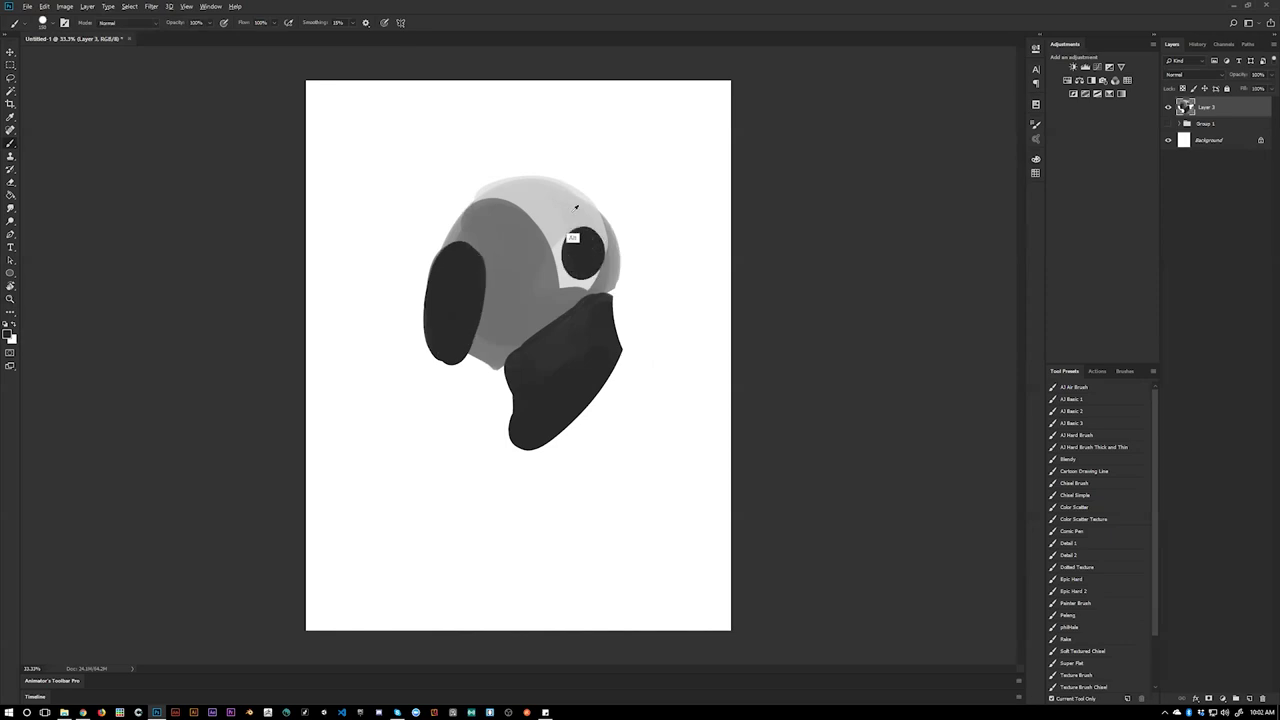
{"action": "mouse_move", "coordinate": [454, 264]}
{"action": "left_mouse_down"}
{"action": "mouse_move", "coordinate": [445, 330]}
{"action": "mouse_move", "coordinate": [461, 257]}
{"action": "left_mouse_up"}
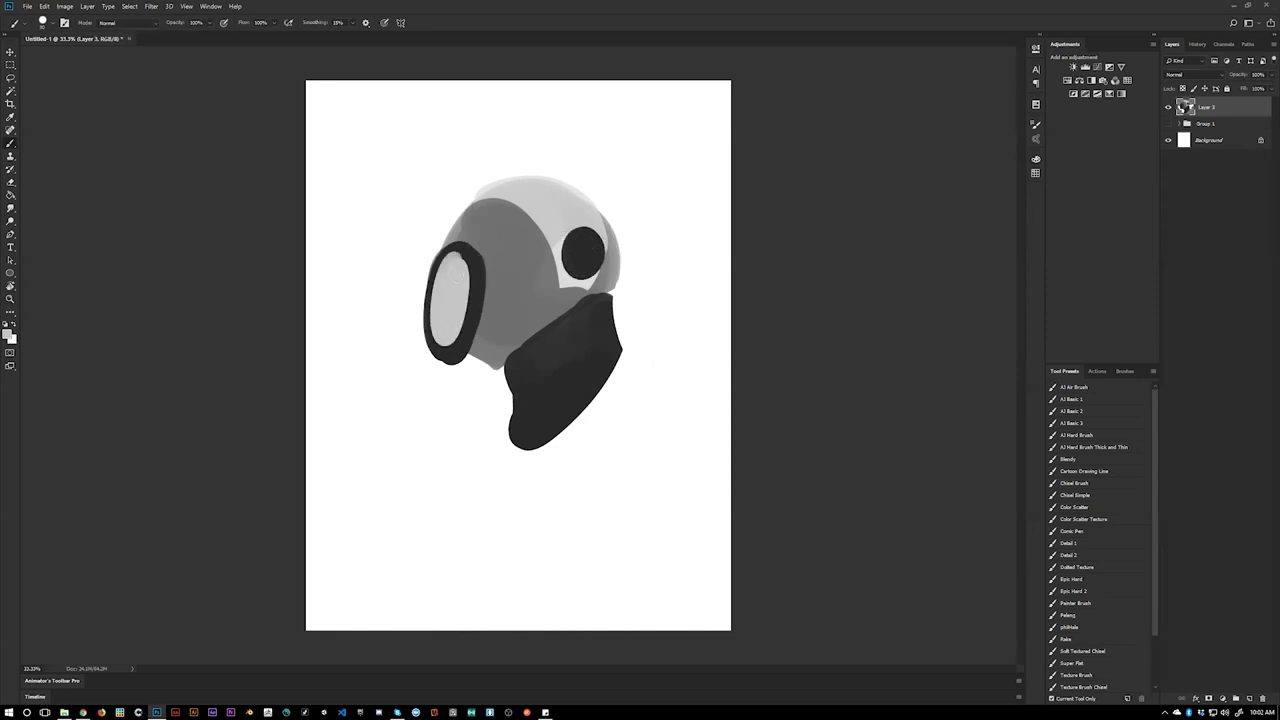
- Paint two light grey stripes on the neck piece and flip the image horizontally
{"action": "left_click_drag", "start_coordinate": [540, 338], "coordinate": [598, 298]}
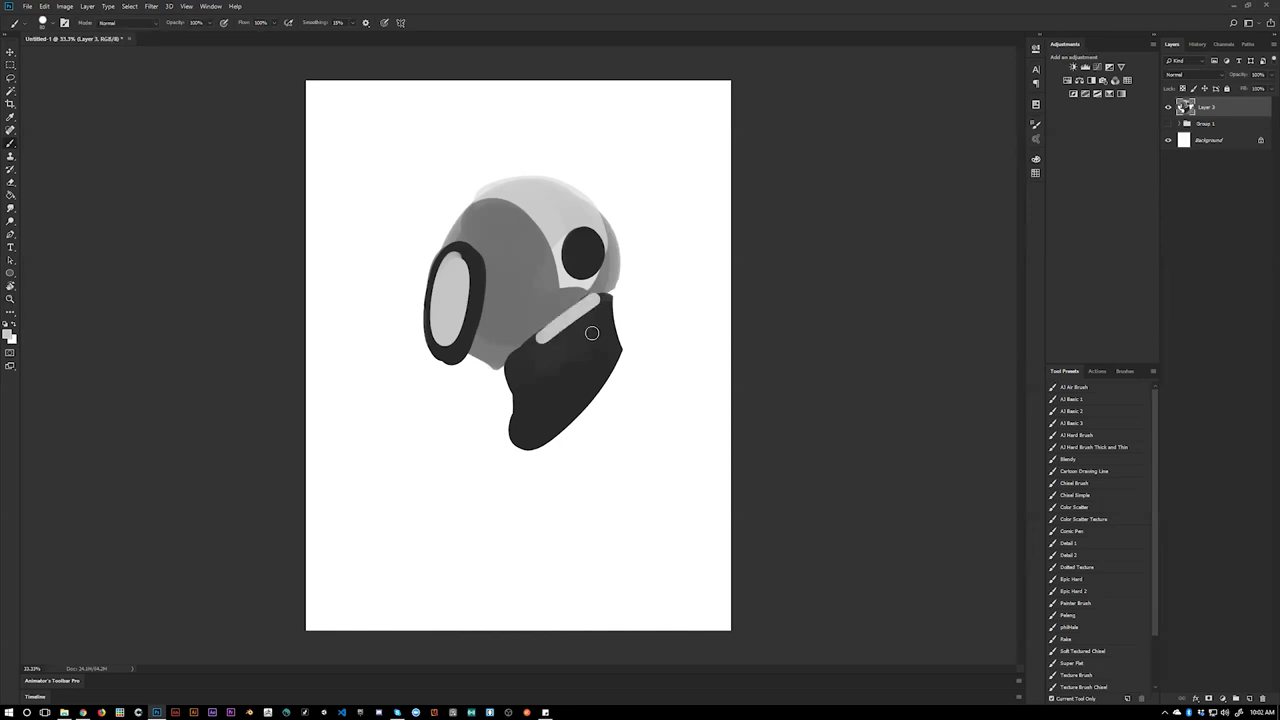
{"action": "left_click_drag", "start_coordinate": [607, 364], "coordinate": [572, 416]}
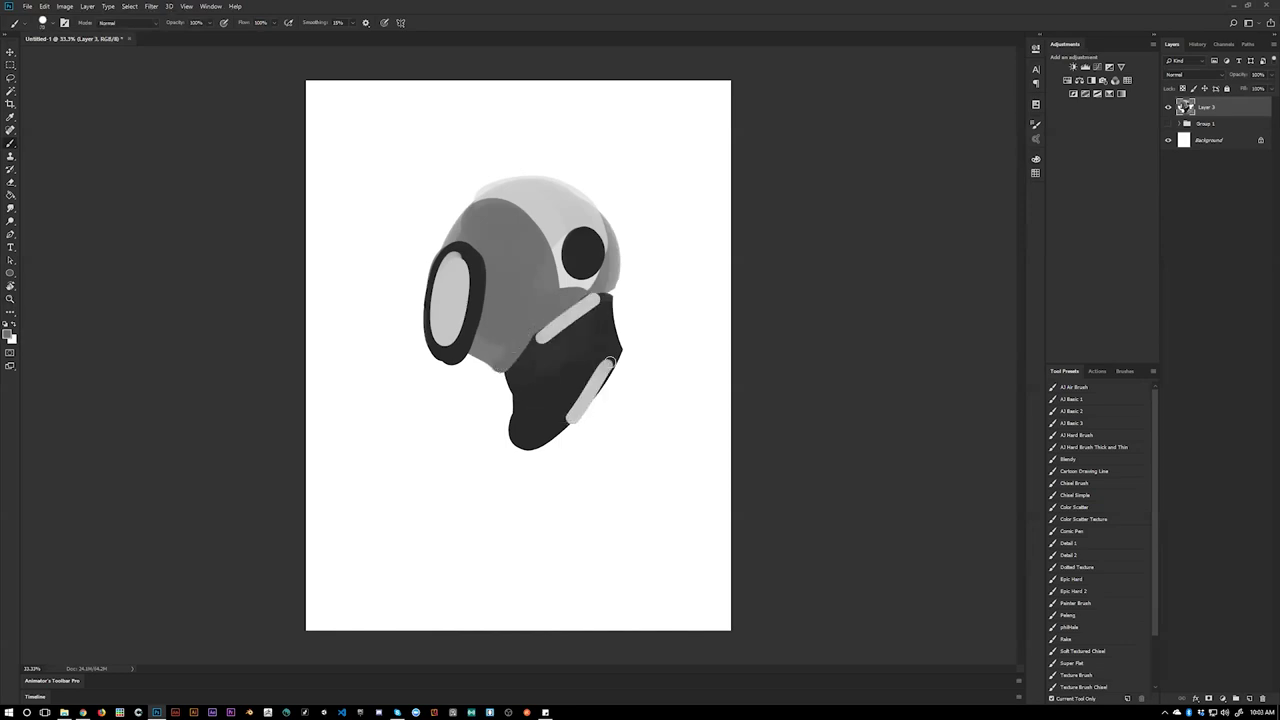
{"action": "key", "text": "ctrl+f"}
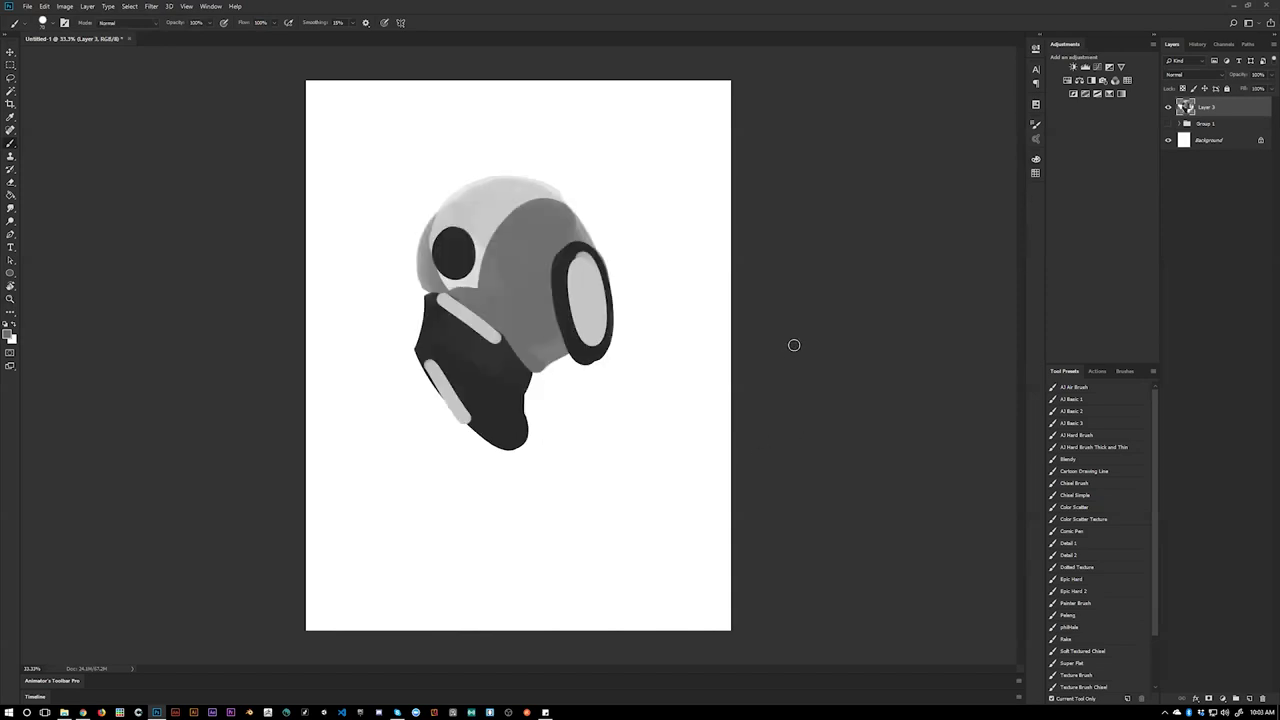
- Select the empty area around the helmet with the Magic Wand tool
{"action": "key", "text": "w"}
{"action": "left_click", "coordinate": [552, 390]}
{"action": "left_click", "coordinate": [411, 323], "text": "shift"}
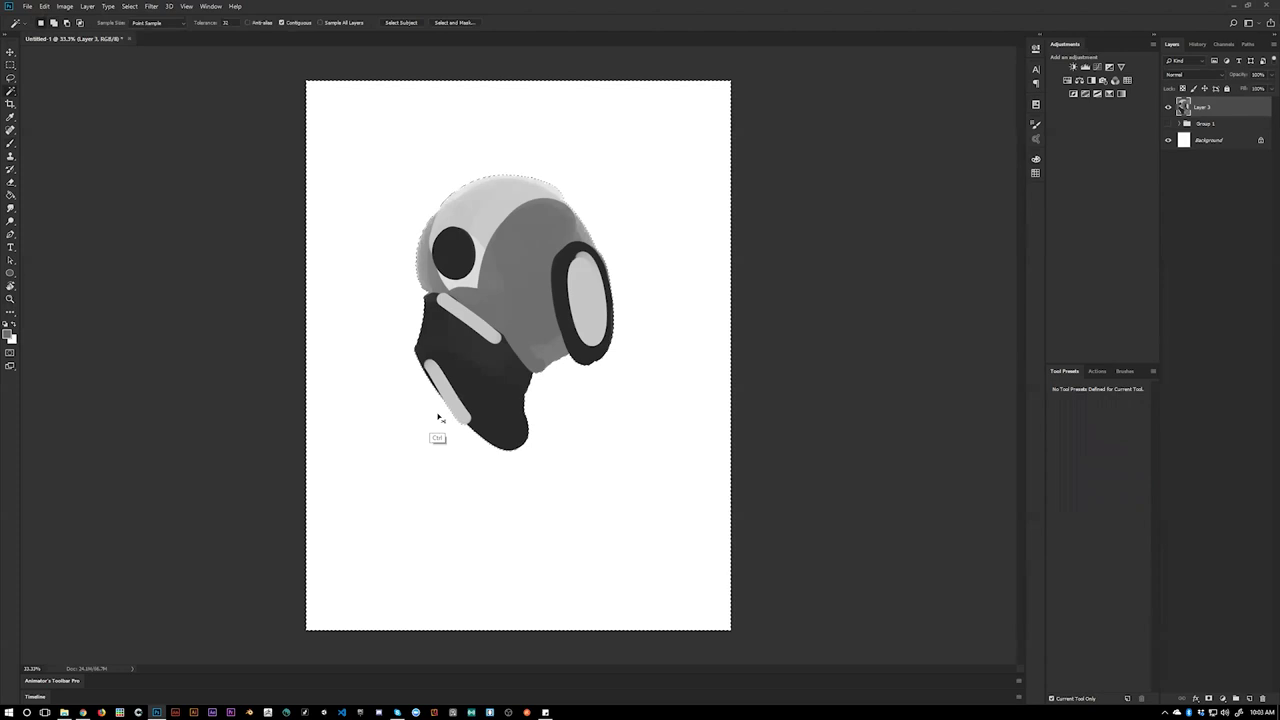
{"action": "key", "text": "ctrl+j"}
{"action": "key", "text": "ctrl+j"}
{"action": "key", "text": "ctrl+j"}
{"action": "key", "text": "ctrl+j"}
{"action": "key", "text": "ctrl+alt+z"}
{"action": "key", "text": "ctrl+alt+z"}
{"action": "key", "text": "ctrl+alt+z"}
{"action": "key", "text": "ctrl+alt+z"}
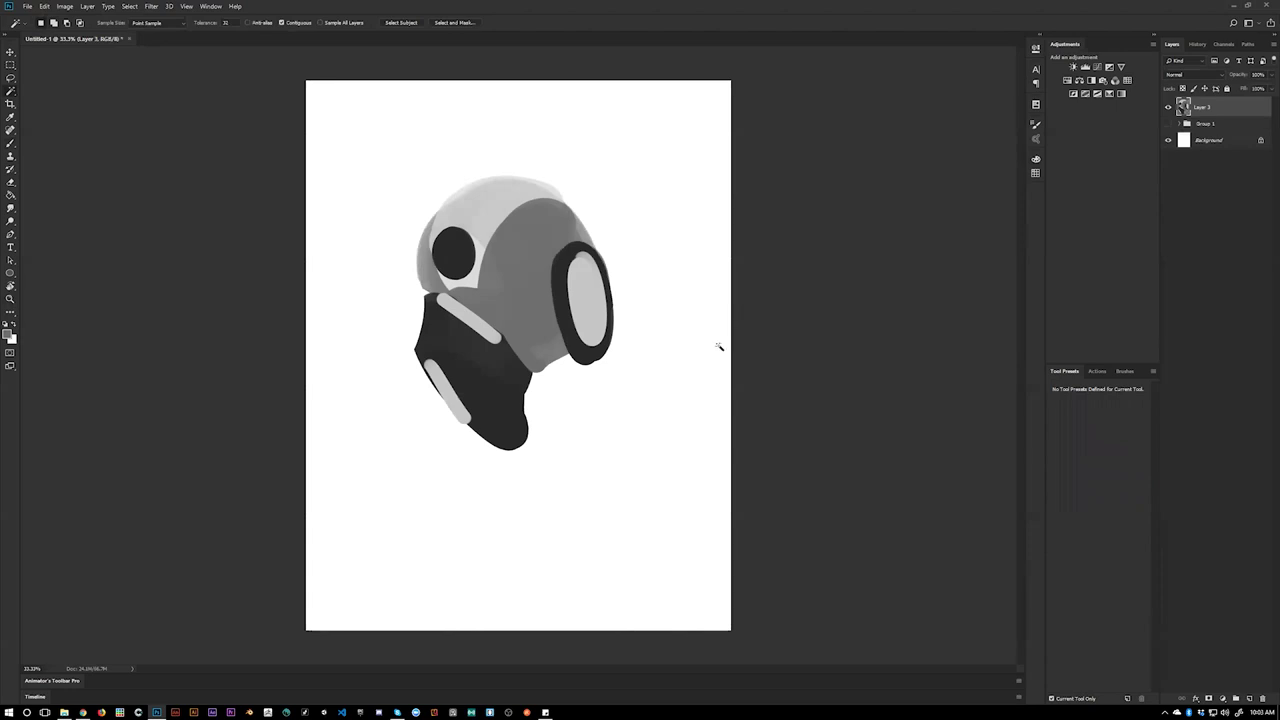
{"action": "key", "text": "q"}
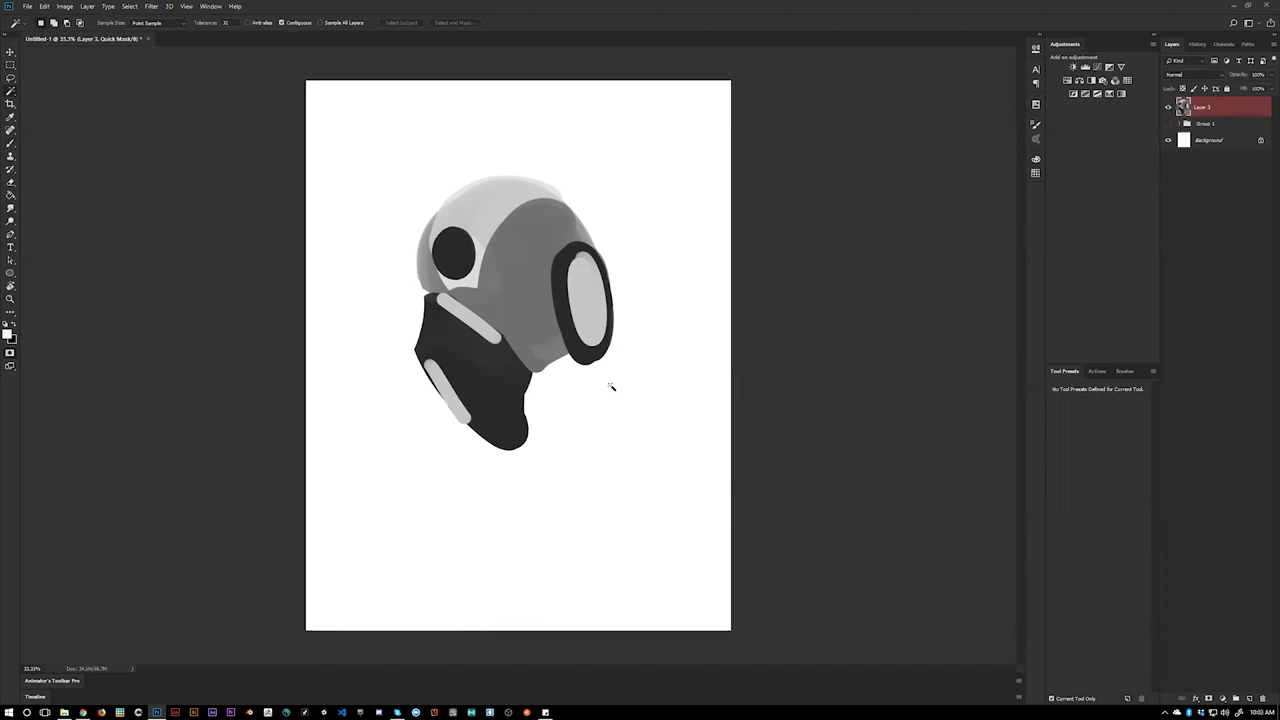
{"action": "key", "text": "q"}
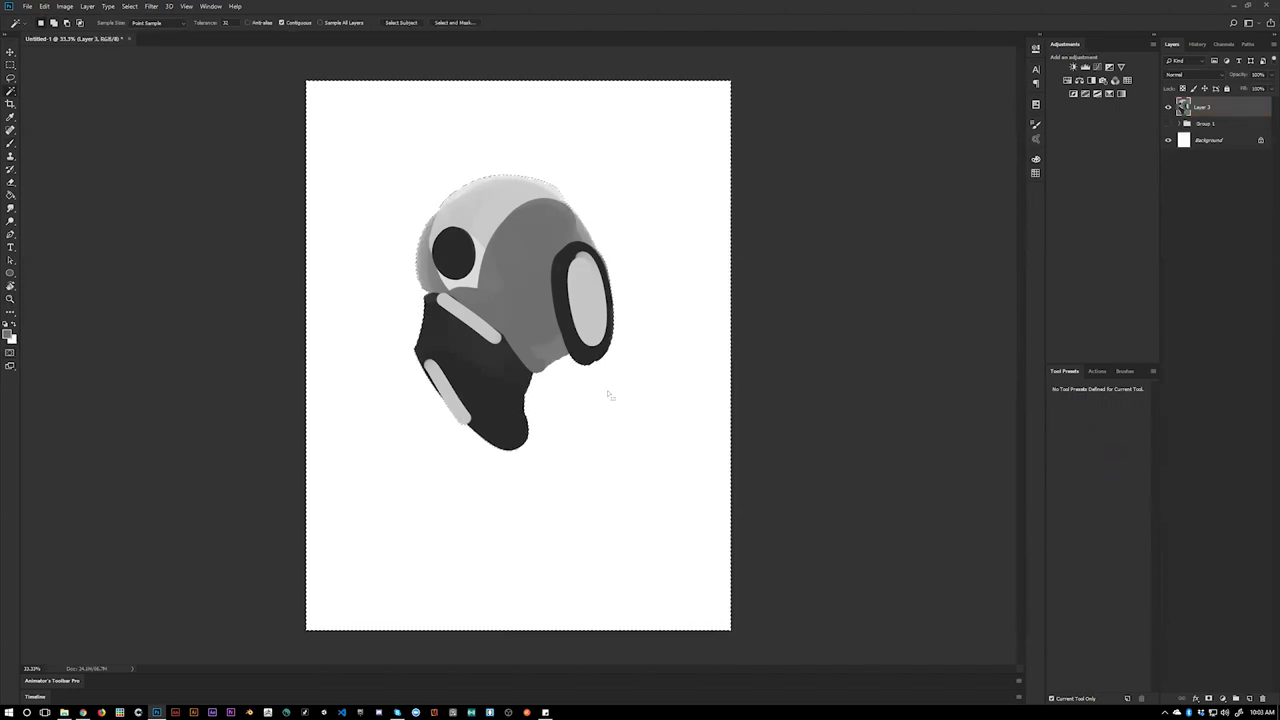
- Try a broad black brush stroke around the helmet within the selection, and undo it
{"action": "key", "text": "b"}
{"action": "mouse_move", "coordinate": [641, 318]}
{"action": "left_mouse_down"}
{"action": "mouse_move", "coordinate": [629, 246]}
{"action": "mouse_move", "coordinate": [571, 168]}
{"action": "mouse_move", "coordinate": [400, 434]}
{"action": "left_mouse_up"}
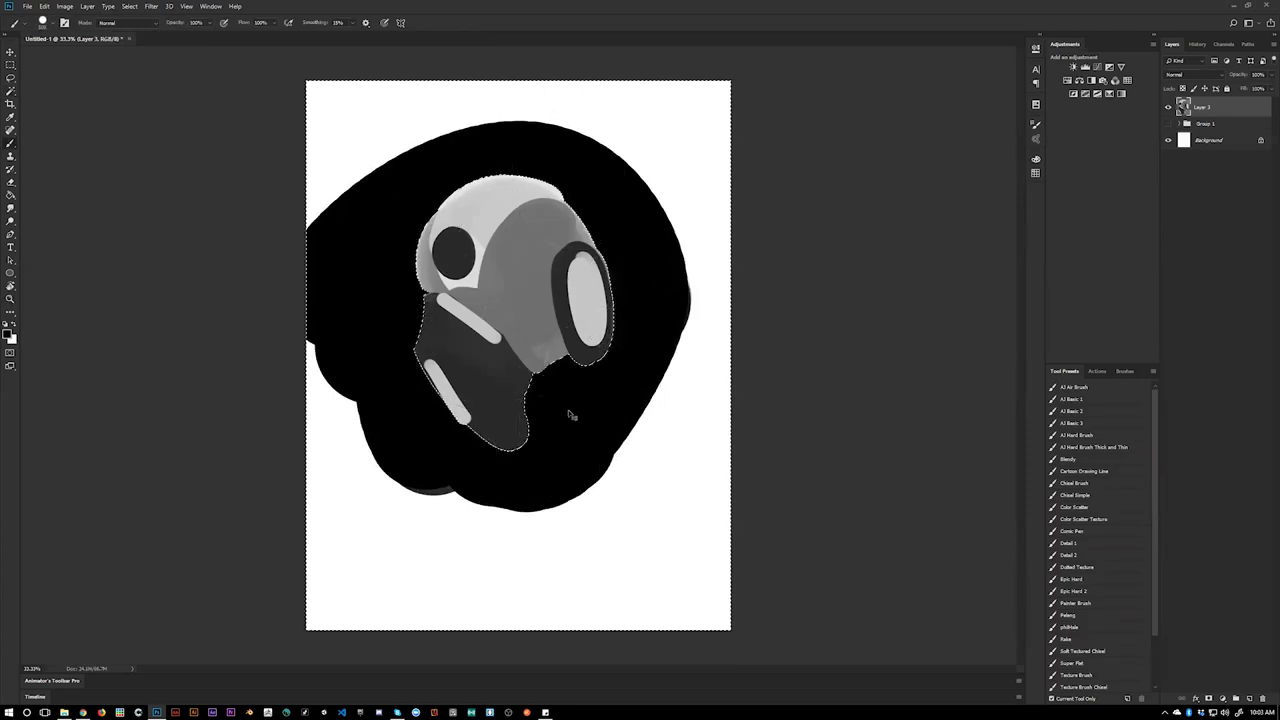
{"action": "key", "text": "ctrl+z"}
- Invert the selection to cover the helmet and try a black stroke inside it
{"action": "key", "text": "ctrl+shift+i"}
{"action": "mouse_move", "coordinate": [604, 215]}
{"action": "left_mouse_down"}
{"action": "mouse_move", "coordinate": [566, 196]}
{"action": "mouse_move", "coordinate": [514, 514]}
{"action": "left_mouse_up"}
{"action": "key", "text": "ctrl+x"}
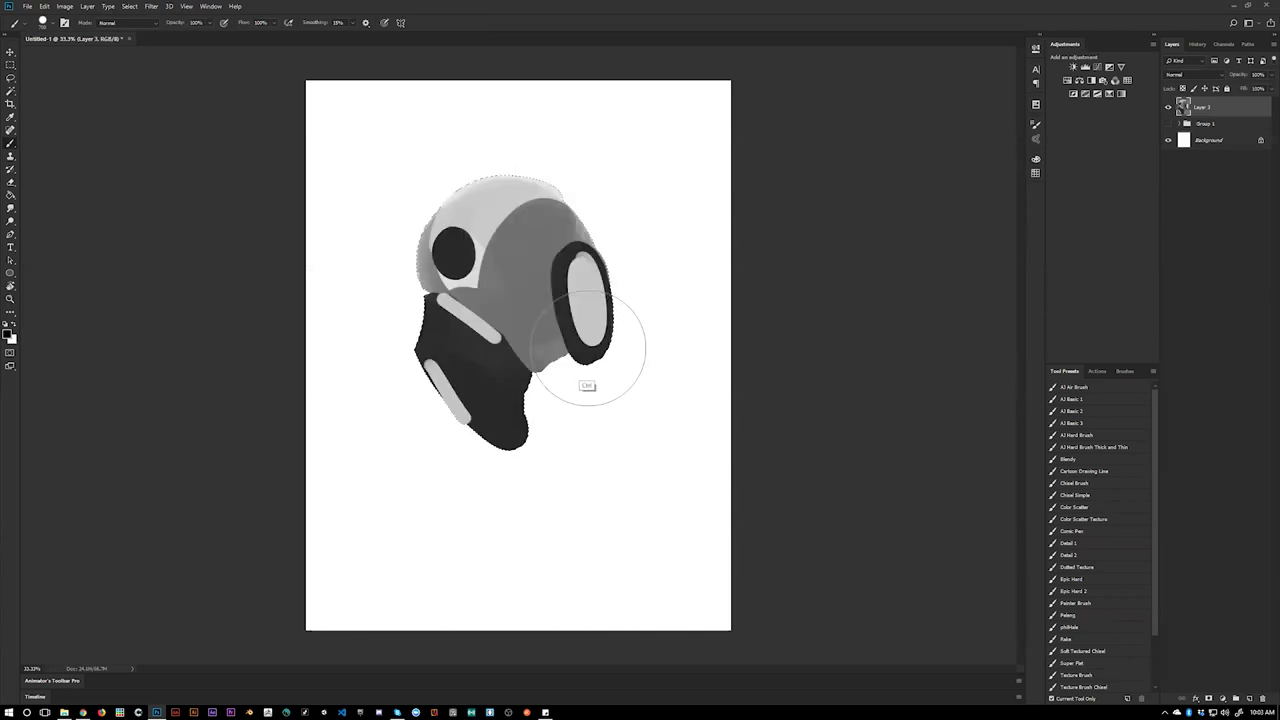
- Add a new layer between Layer 3 and Group 1 with the helmet silhouette selected
{"action": "left_click", "coordinate": [1236, 121]}
{"action": "key", "text": "ctrl+d"}
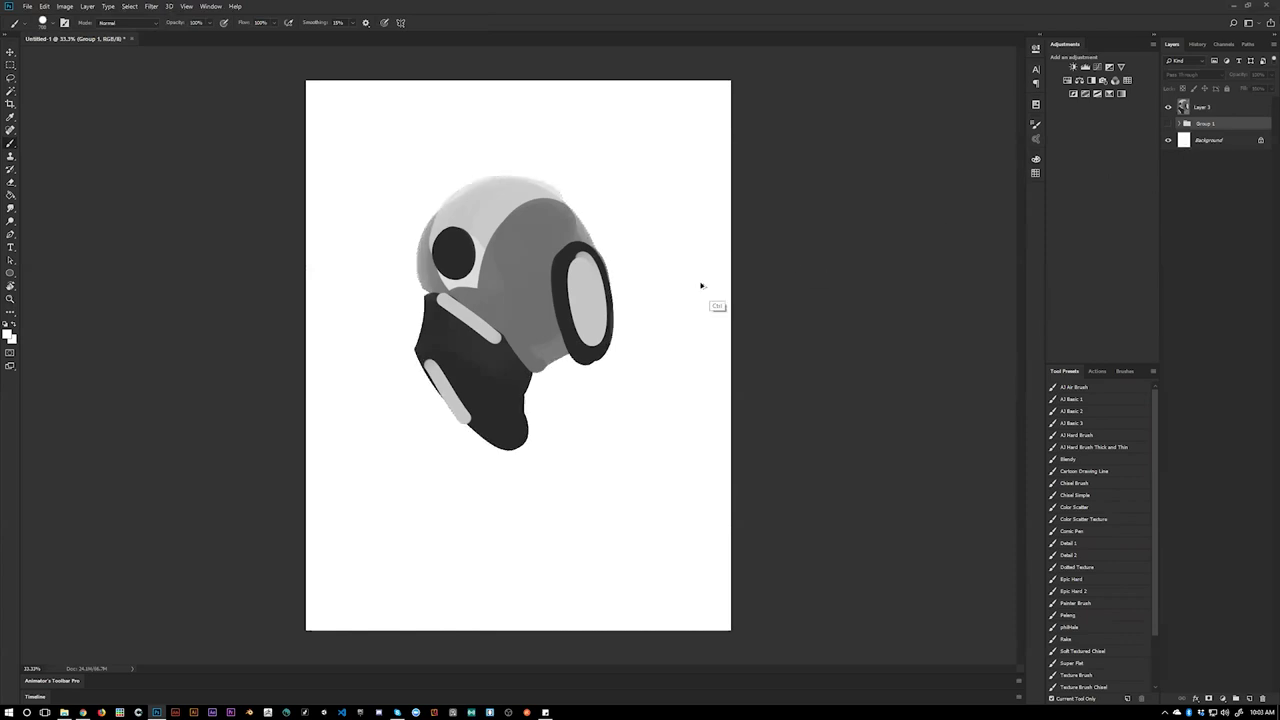
{"action": "left_click", "coordinate": [728, 252]}
{"action": "left_click", "coordinate": [644, 257]}
{"action": "key", "text": "ctrl+alt+shift+n"}
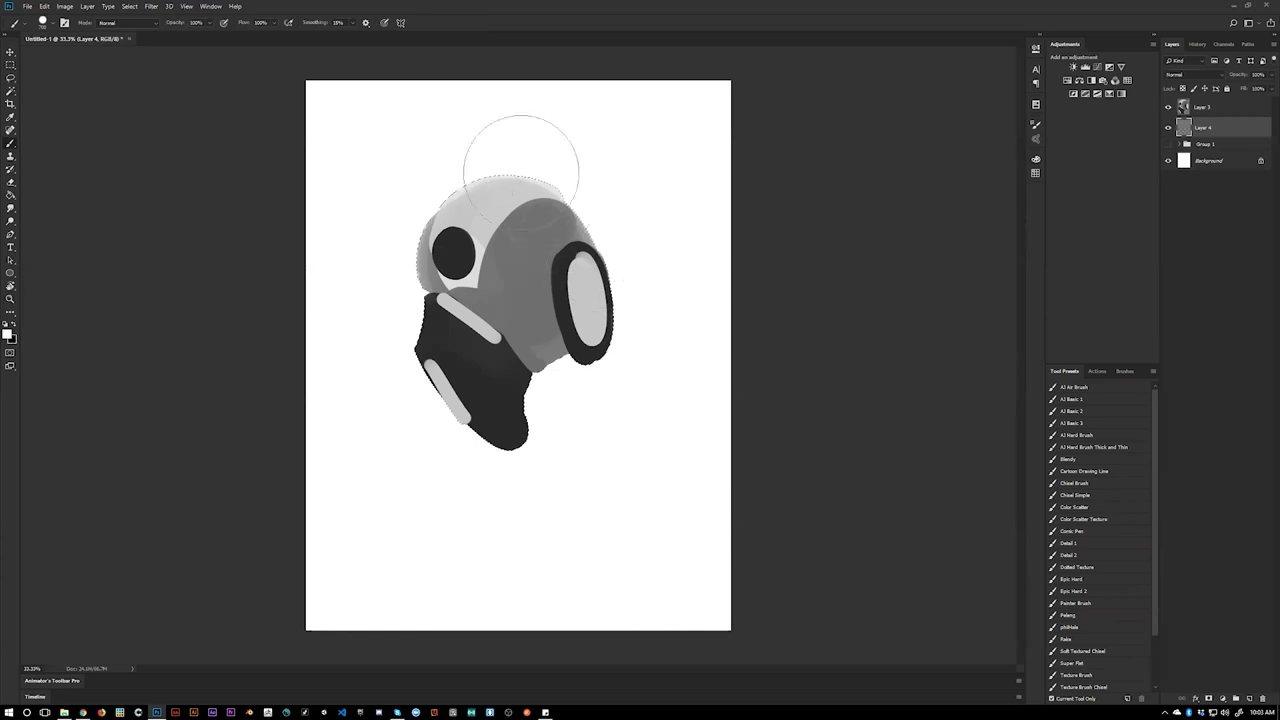
- Paint white inside the helmet silhouette selection on the new layer and merge it with Layer 3
{"action": "mouse_move", "coordinate": [693, 295]}
{"action": "left_mouse_down"}
{"action": "mouse_move", "coordinate": [560, 112]}
{"action": "mouse_move", "coordinate": [657, 314]}
{"action": "mouse_move", "coordinate": [397, 266]}
{"action": "mouse_move", "coordinate": [583, 472]}
{"action": "left_mouse_up"}
{"action": "key", "text": "ctrl+e"}
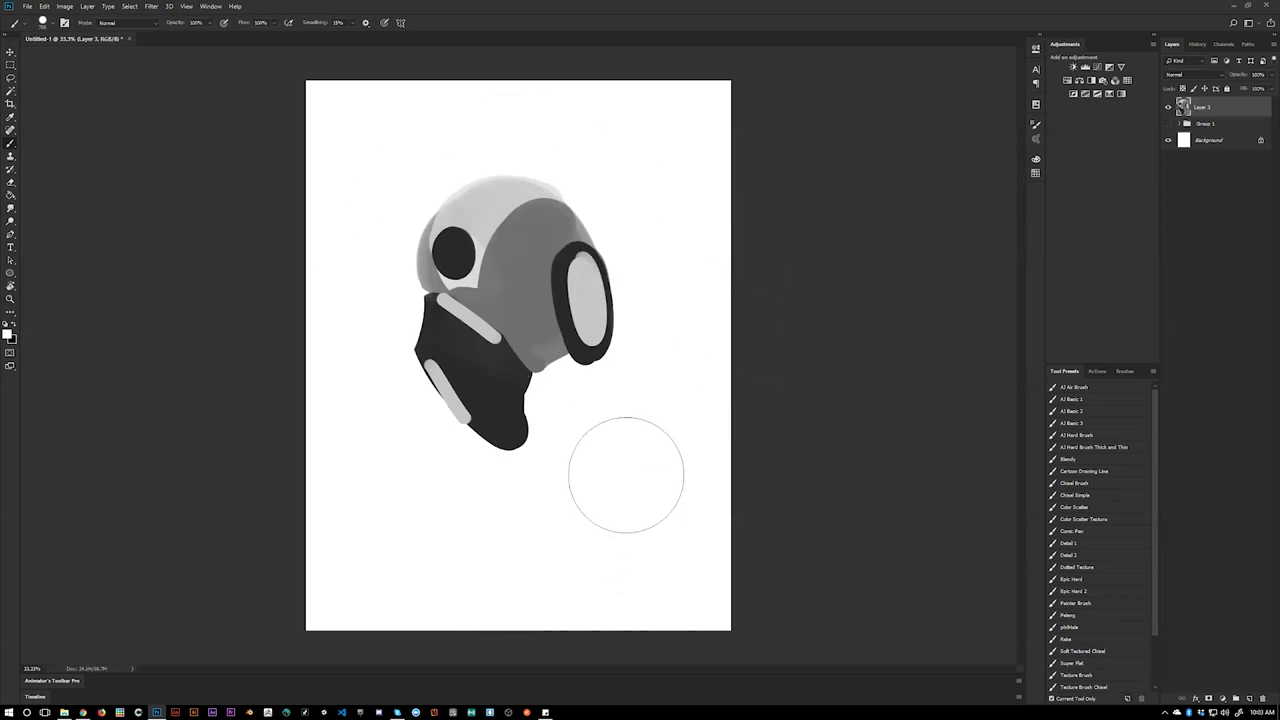
- Choose the AJ Air Brush preset and add a new layer clipped to the helmet's Layer 3
{"action": "left_click", "coordinate": [1071, 387]}
{"action": "key", "text": "ctrl+alt+shift+n"}
{"action": "left_click", "coordinate": [1225, 115], "text": "alt"}
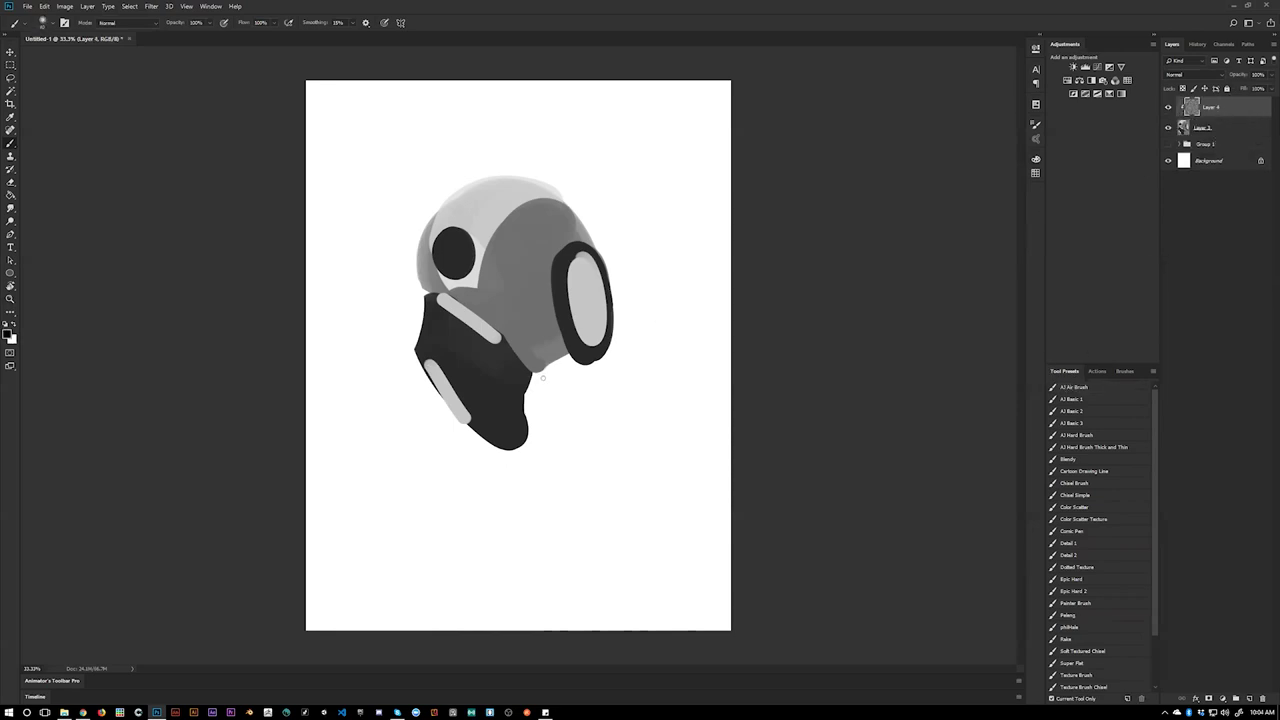
- Airbrush black shading over the helmet's underside, rear edge and ear pad, varying the brush size
{"action": "mouse_move", "coordinate": [545, 388]}
{"action": "left_mouse_down"}
{"action": "mouse_move", "coordinate": [608, 363]}
{"action": "mouse_move", "coordinate": [571, 406]}
{"action": "mouse_move", "coordinate": [607, 365]}
{"action": "left_mouse_up"}
{"action": "key", "text": "bracketleft"}
{"action": "key", "text": "bracketleft"}
{"action": "key", "text": "bracketleft"}
{"action": "mouse_move", "coordinate": [484, 320]}
{"action": "left_mouse_down"}
{"action": "mouse_move", "coordinate": [526, 346]}
{"action": "mouse_move", "coordinate": [508, 338]}
{"action": "left_mouse_up"}
{"action": "mouse_move", "coordinate": [594, 370]}
{"action": "left_mouse_down"}
{"action": "mouse_move", "coordinate": [595, 335]}
{"action": "mouse_move", "coordinate": [537, 334]}
{"action": "mouse_move", "coordinate": [527, 397]}
{"action": "mouse_move", "coordinate": [497, 337]}
{"action": "mouse_move", "coordinate": [540, 340]}
{"action": "mouse_move", "coordinate": [600, 315]}
{"action": "mouse_move", "coordinate": [605, 250]}
{"action": "left_mouse_up"}
{"action": "mouse_move", "coordinate": [586, 182]}
{"action": "left_mouse_down"}
{"action": "mouse_move", "coordinate": [602, 300]}
{"action": "mouse_move", "coordinate": [592, 370]}
{"action": "left_mouse_up"}
{"action": "key", "text": "bracketright"}
{"action": "key", "text": "bracketright"}
{"action": "key", "text": "bracketright"}
{"action": "key", "text": "bracketright"}
{"action": "key", "text": "bracketright"}
{"action": "key", "text": "bracketright"}
{"action": "mouse_move", "coordinate": [603, 226]}
{"action": "left_mouse_down"}
{"action": "mouse_move", "coordinate": [594, 350]}
{"action": "mouse_move", "coordinate": [606, 274]}
{"action": "left_mouse_up"}
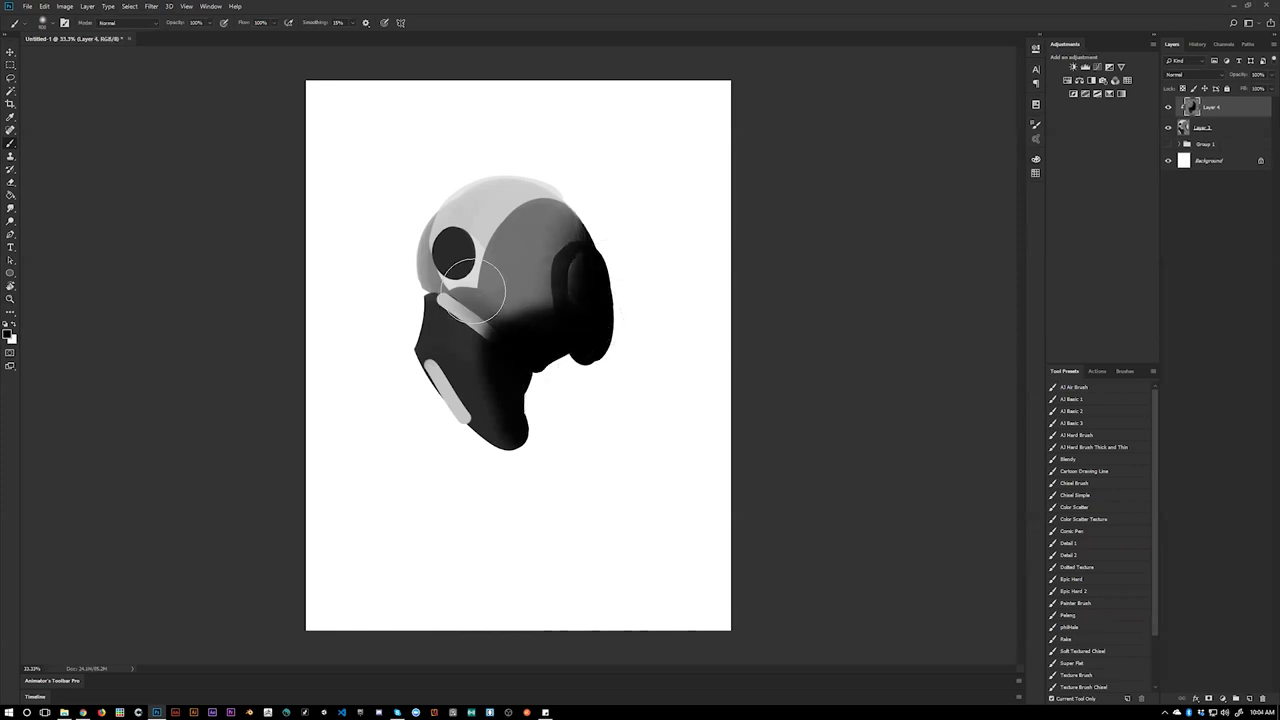
- Airbrush a dark shadow along the curved seam of the dome and trim its overspill with the Eraser
{"action": "mouse_move", "coordinate": [480, 272]}
{"action": "left_mouse_down"}
{"action": "mouse_move", "coordinate": [505, 225]}
{"action": "mouse_move", "coordinate": [555, 190]}
{"action": "mouse_move", "coordinate": [478, 274]}
{"action": "mouse_move", "coordinate": [560, 190]}
{"action": "left_mouse_up"}
{"action": "key", "text": "e"}
{"action": "mouse_move", "coordinate": [492, 277]}
{"action": "left_mouse_down"}
{"action": "mouse_move", "coordinate": [530, 224]}
{"action": "mouse_move", "coordinate": [587, 198]}
{"action": "left_mouse_up"}
{"action": "key", "text": "ctrl+z"}
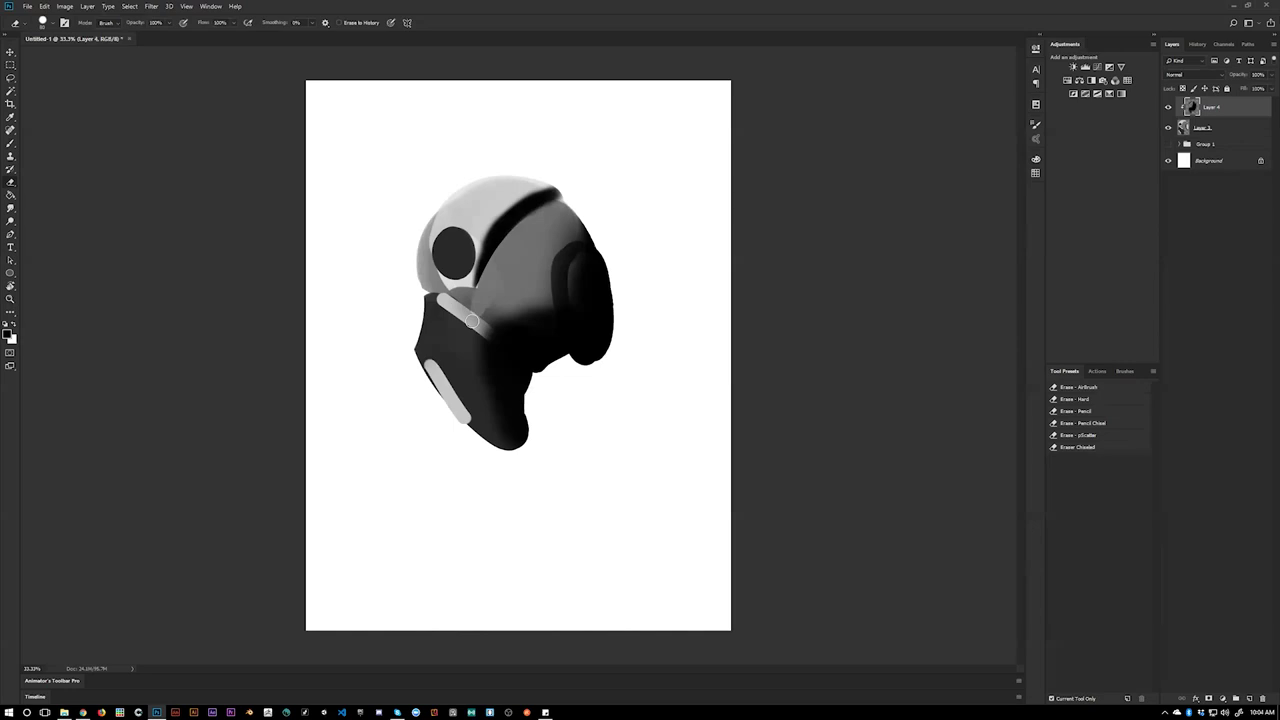
- Smudge the shading around the upper light strip and darken the strip's lower end with a black brush stroke
{"action": "key", "text": "r"}
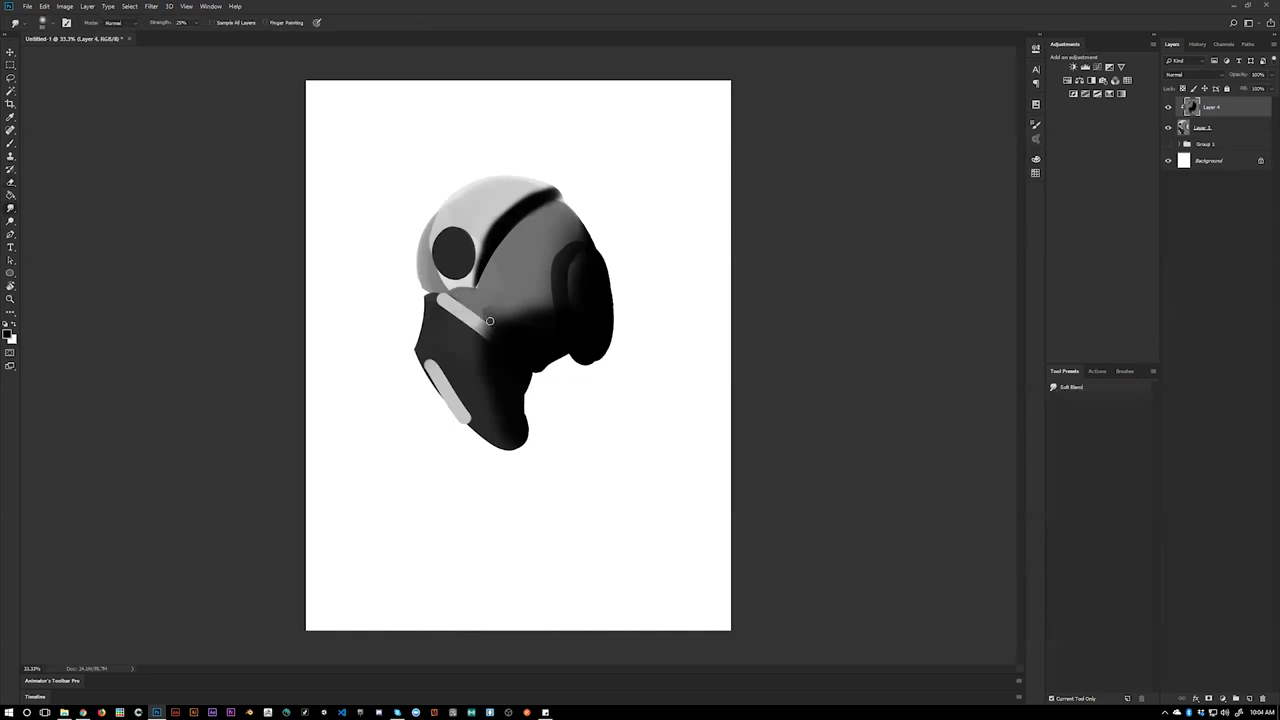
{"action": "mouse_move", "coordinate": [493, 310]}
{"action": "left_mouse_down"}
{"action": "mouse_move", "coordinate": [500, 335]}
{"action": "mouse_move", "coordinate": [484, 344]}
{"action": "left_mouse_up"}
{"action": "key", "text": "b"}
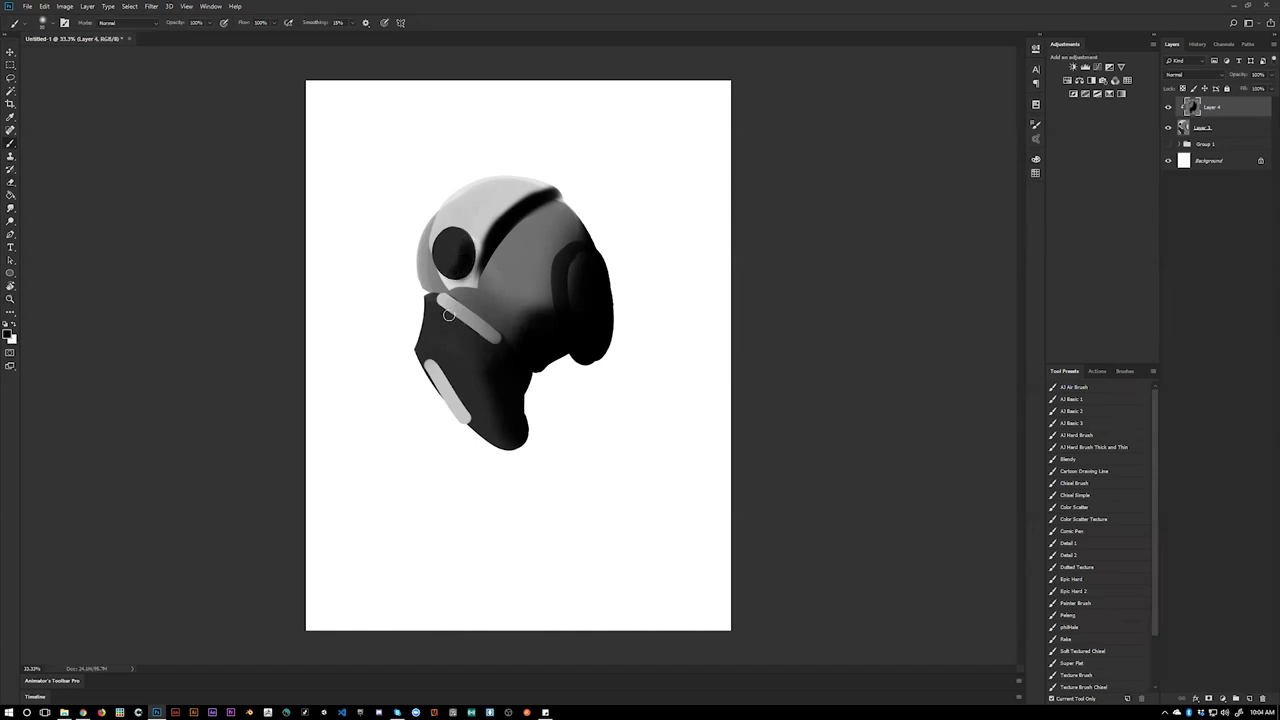
{"action": "left_click_drag", "start_coordinate": [449, 315], "coordinate": [497, 353]}
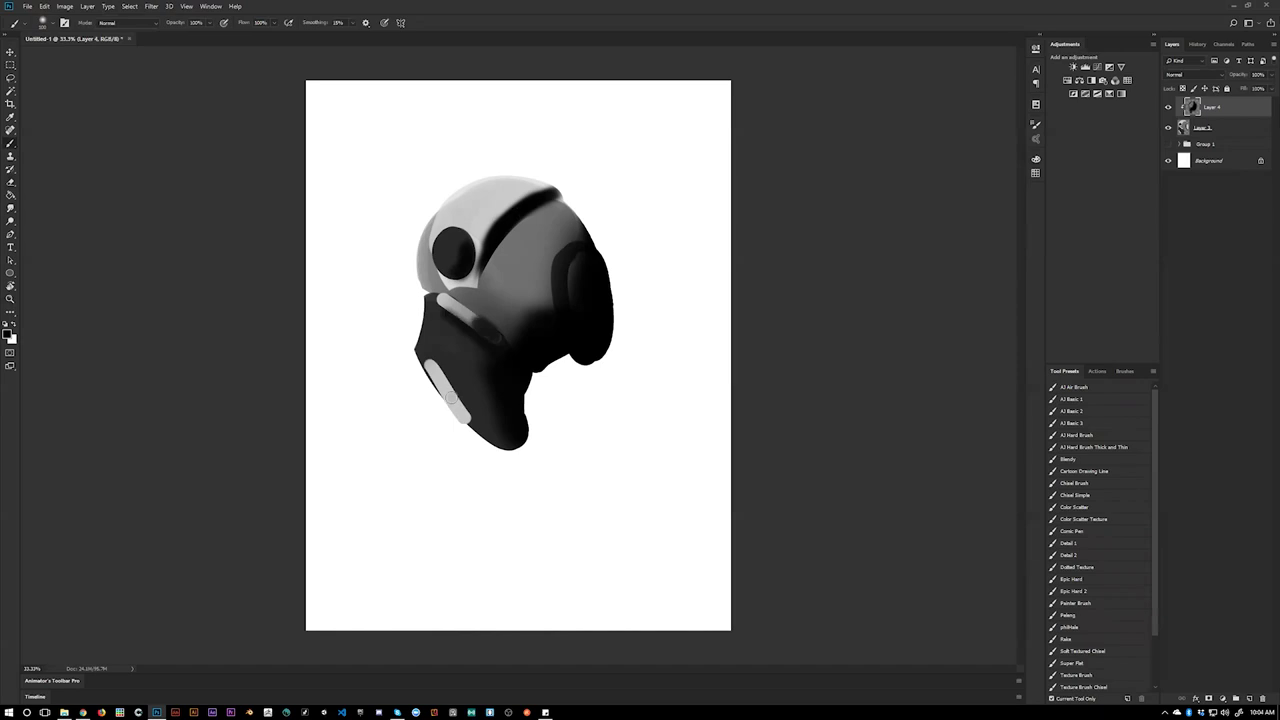
- Darken the lower jaw and the area between cheek and ear pad with a larger black airbrush
{"action": "key", "text": "bracketright"}
{"action": "key", "text": "bracketright"}
{"action": "key", "text": "bracketright"}
{"action": "key", "text": "bracketright"}
{"action": "key", "text": "bracketright"}
{"action": "key", "text": "bracketright"}
{"action": "left_click_drag", "start_coordinate": [510, 474], "coordinate": [517, 426]}
{"action": "mouse_move", "coordinate": [574, 305]}
{"action": "left_mouse_down"}
{"action": "mouse_move", "coordinate": [597, 240]}
{"action": "mouse_move", "coordinate": [537, 363]}
{"action": "left_mouse_up"}
- Airbrush soft white highlights along the front of the dome, the side panel and the jaw
{"action": "key", "text": "x"}
{"action": "left_click_drag", "start_coordinate": [421, 238], "coordinate": [497, 153]}
{"action": "mouse_move", "coordinate": [424, 213]}
{"action": "left_mouse_down"}
{"action": "mouse_move", "coordinate": [523, 148]}
{"action": "mouse_move", "coordinate": [527, 173]}
{"action": "left_mouse_up"}
{"action": "key", "text": "bracketleft"}
{"action": "mouse_move", "coordinate": [547, 230]}
{"action": "left_mouse_down"}
{"action": "mouse_move", "coordinate": [543, 249]}
{"action": "mouse_move", "coordinate": [457, 286]}
{"action": "mouse_move", "coordinate": [435, 338]}
{"action": "mouse_move", "coordinate": [470, 450]}
{"action": "left_mouse_up"}
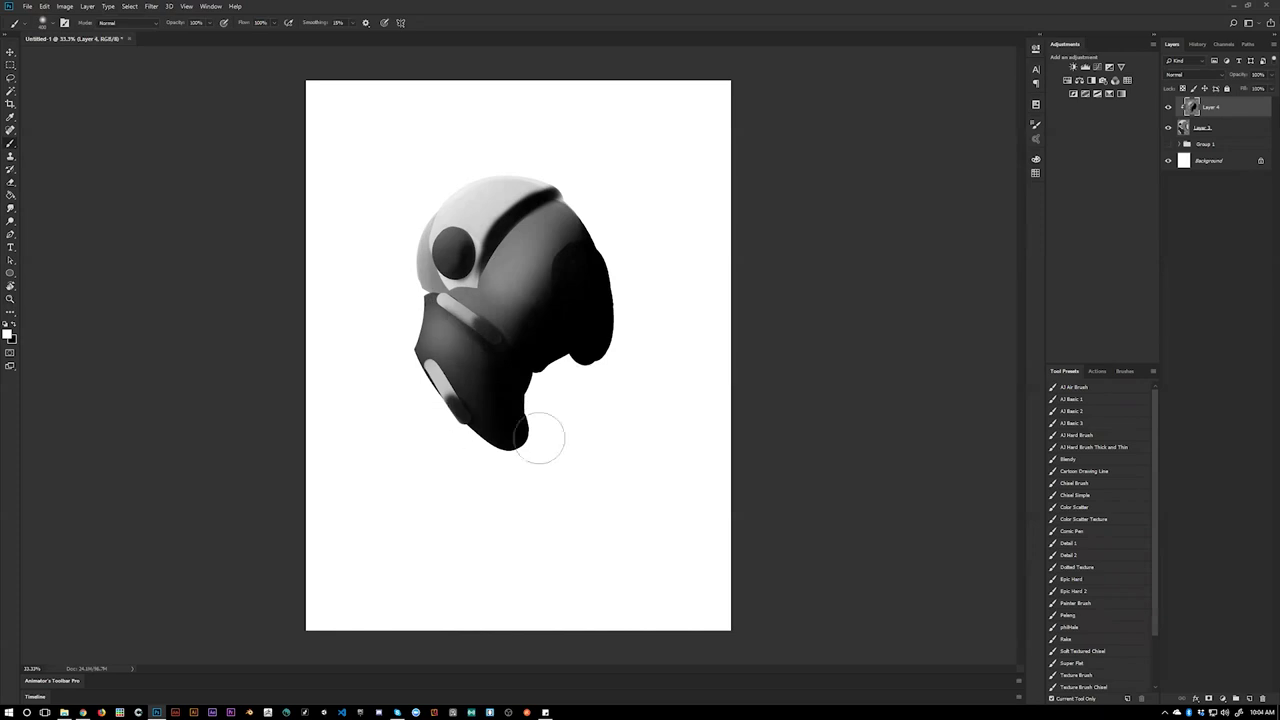
- Lower the fill of Layer 4 and soften its shading near the ear pad with an enlarged Erase - AirBrush eraser
{"action": "left_click_drag", "start_coordinate": [1241, 88], "coordinate": [1216, 92]}
{"action": "key", "text": "e"}
{"action": "left_click", "coordinate": [1107, 388]}
{"action": "key", "text": "]"}
{"action": "key", "text": "]"}
{"action": "key", "text": "]"}
{"action": "key", "text": "]"}
{"action": "key", "text": "]"}
{"action": "key", "text": "]"}
{"action": "key", "text": "]"}
{"action": "key", "text": "]"}
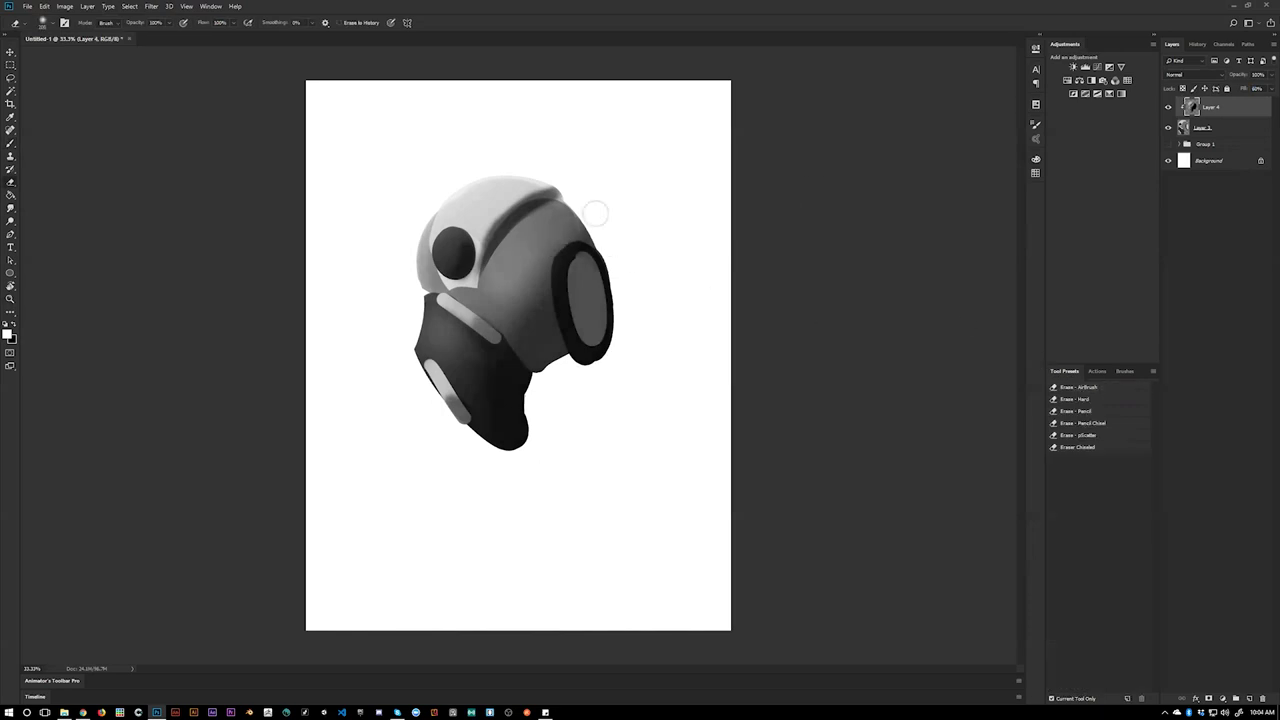
{"action": "mouse_move", "coordinate": [591, 236]}
{"action": "left_mouse_down"}
{"action": "mouse_move", "coordinate": [520, 289]}
{"action": "mouse_move", "coordinate": [545, 264]}
{"action": "left_mouse_up"}
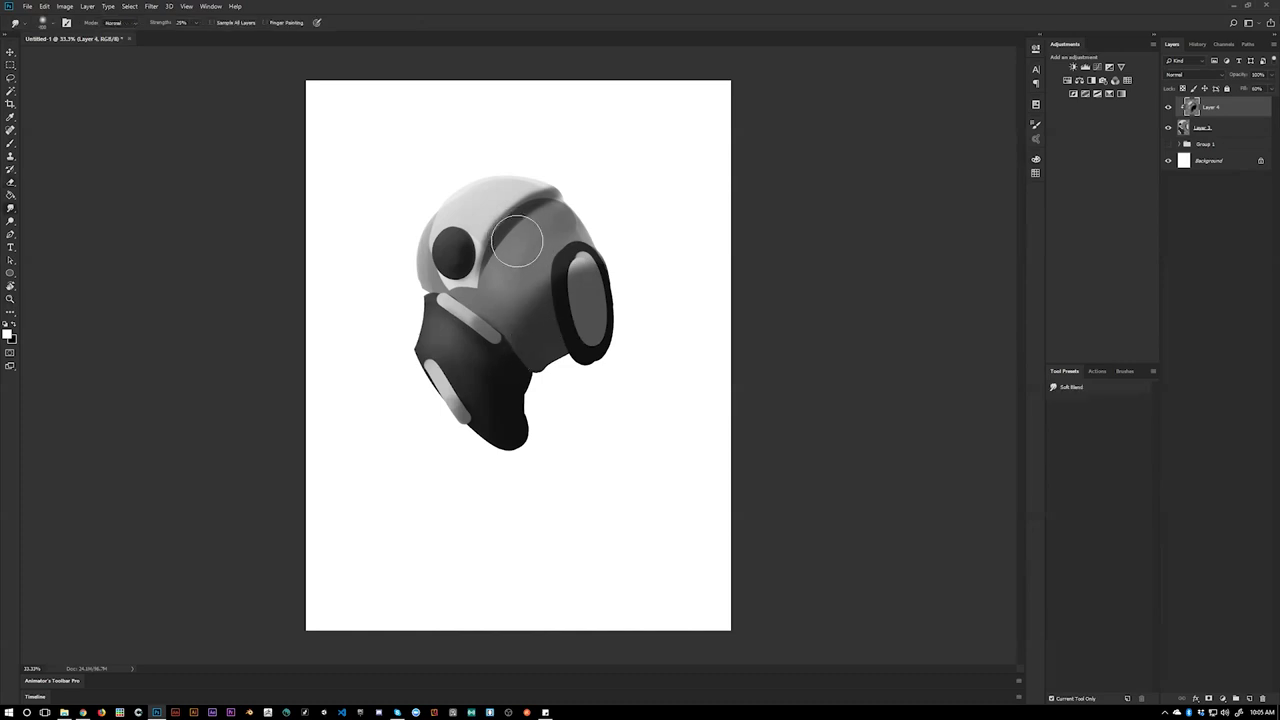
- Compare the helmet with and without the shading on Layer 4, and check it at a smaller zoom
{"action": "key", "text": "b"}
{"action": "left_click", "coordinate": [1167, 109]}
{"action": "left_click", "coordinate": [1166, 108]}
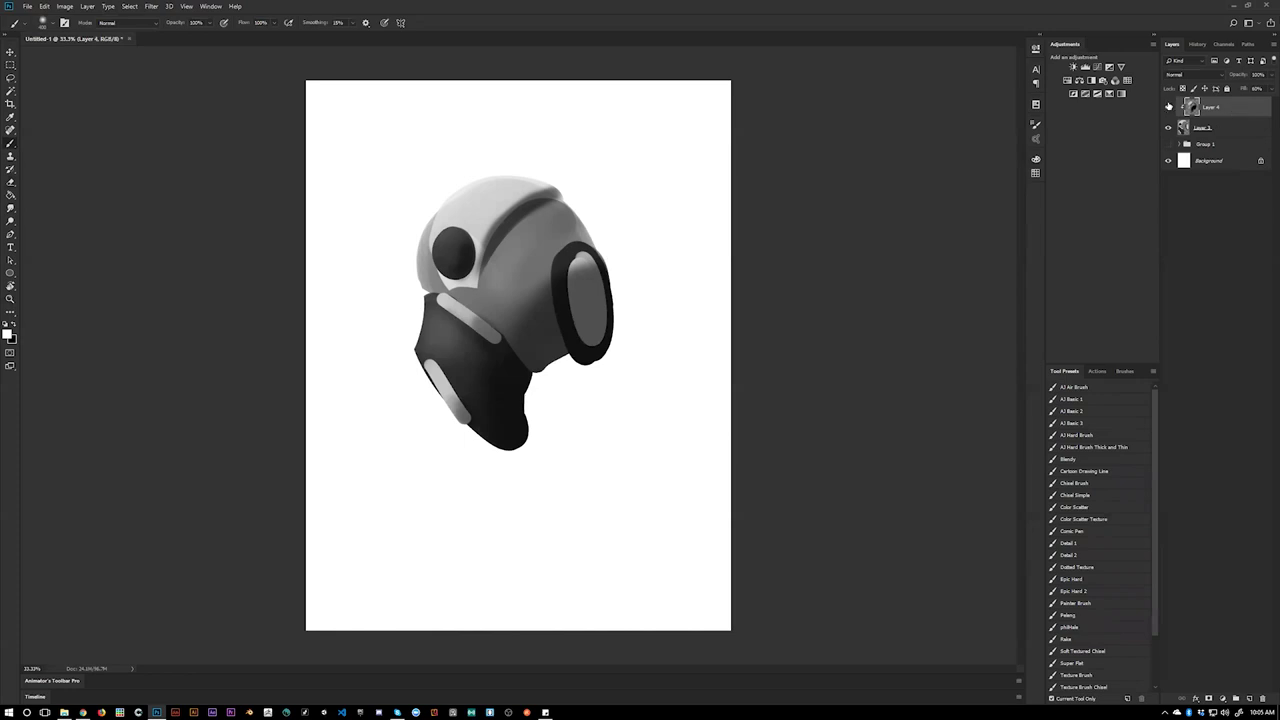
{"action": "left_click", "coordinate": [1168, 107]}
{"action": "left_click", "coordinate": [1166, 108]}
{"action": "left_click", "coordinate": [1167, 108]}
{"action": "left_click", "coordinate": [1168, 108]}
{"action": "key", "text": "z"}
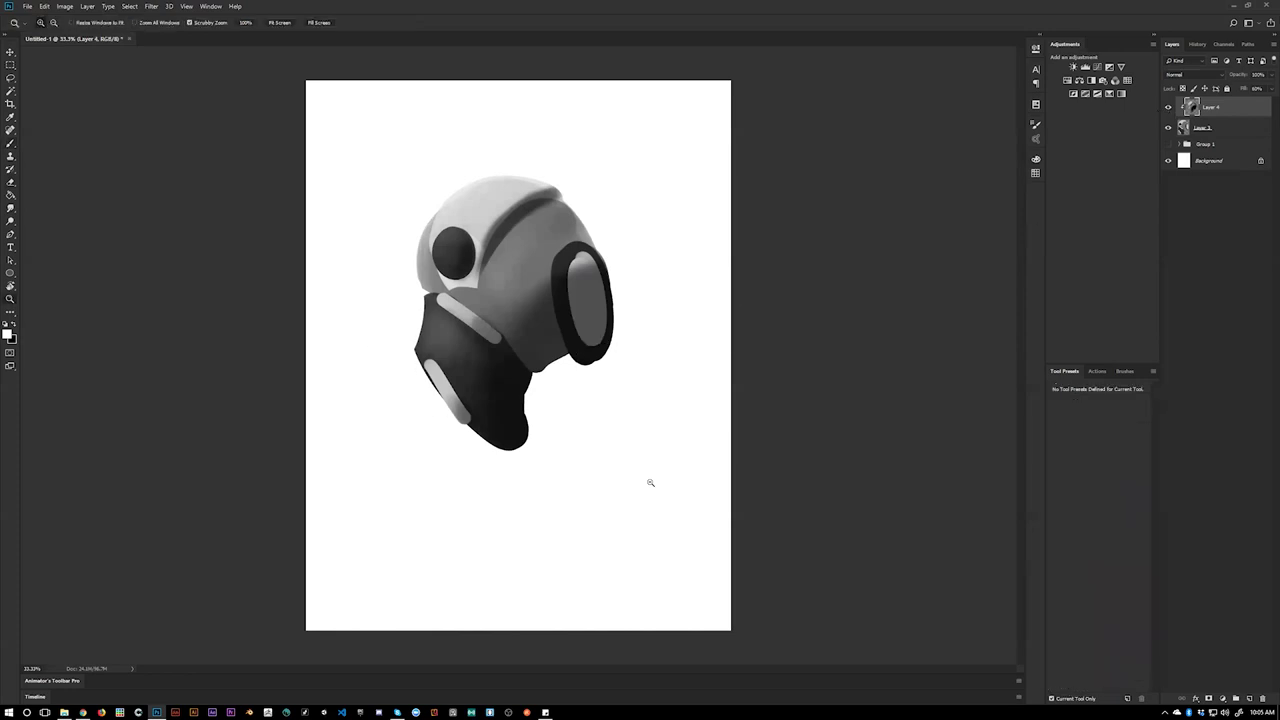
{"action": "left_click", "coordinate": [653, 503], "text": "alt"}
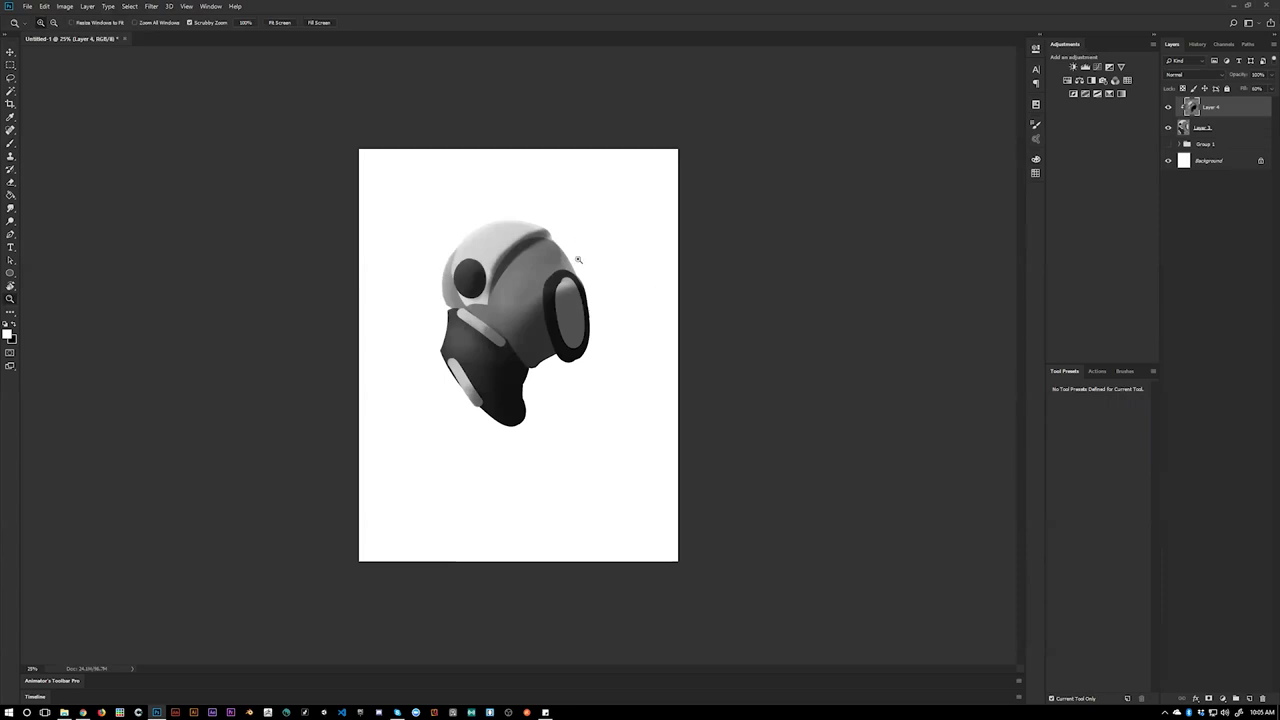
- Add a new layer clipped to the helmet above Layer 4 and hide Layer 4
{"action": "key", "text": "ctrl+shift+alt+n"}
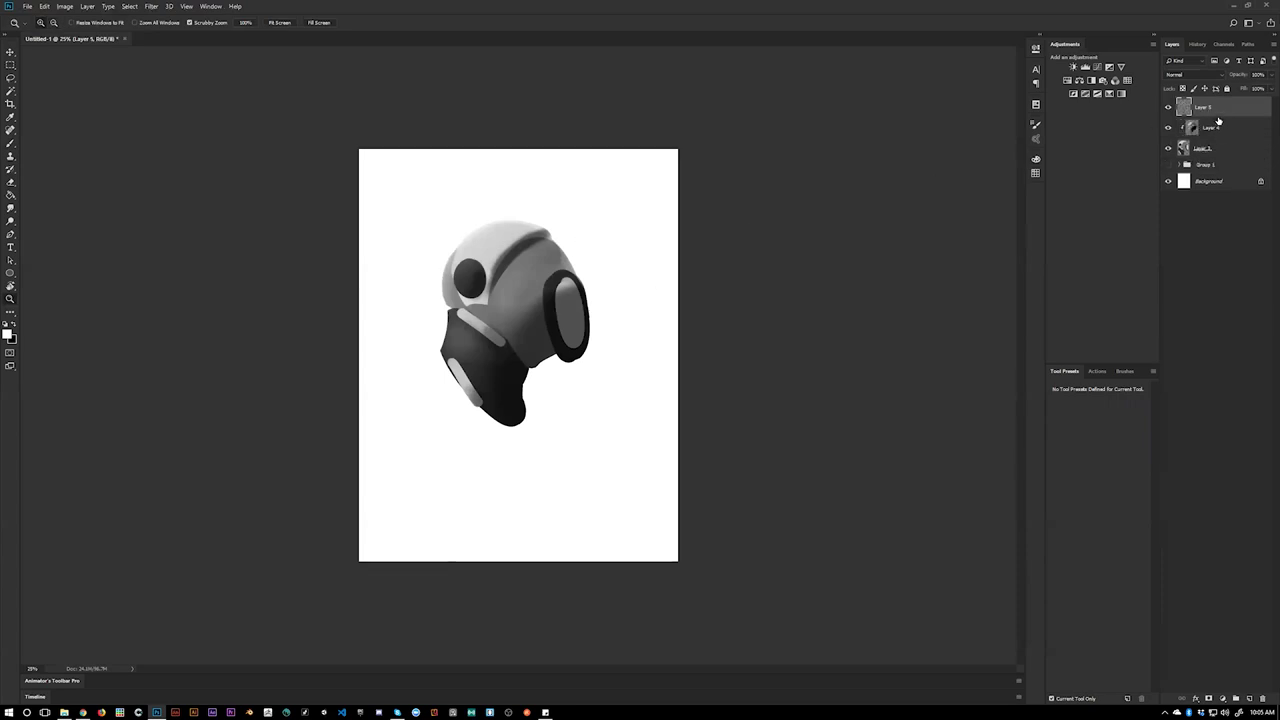
{"action": "left_click", "coordinate": [1168, 128]}
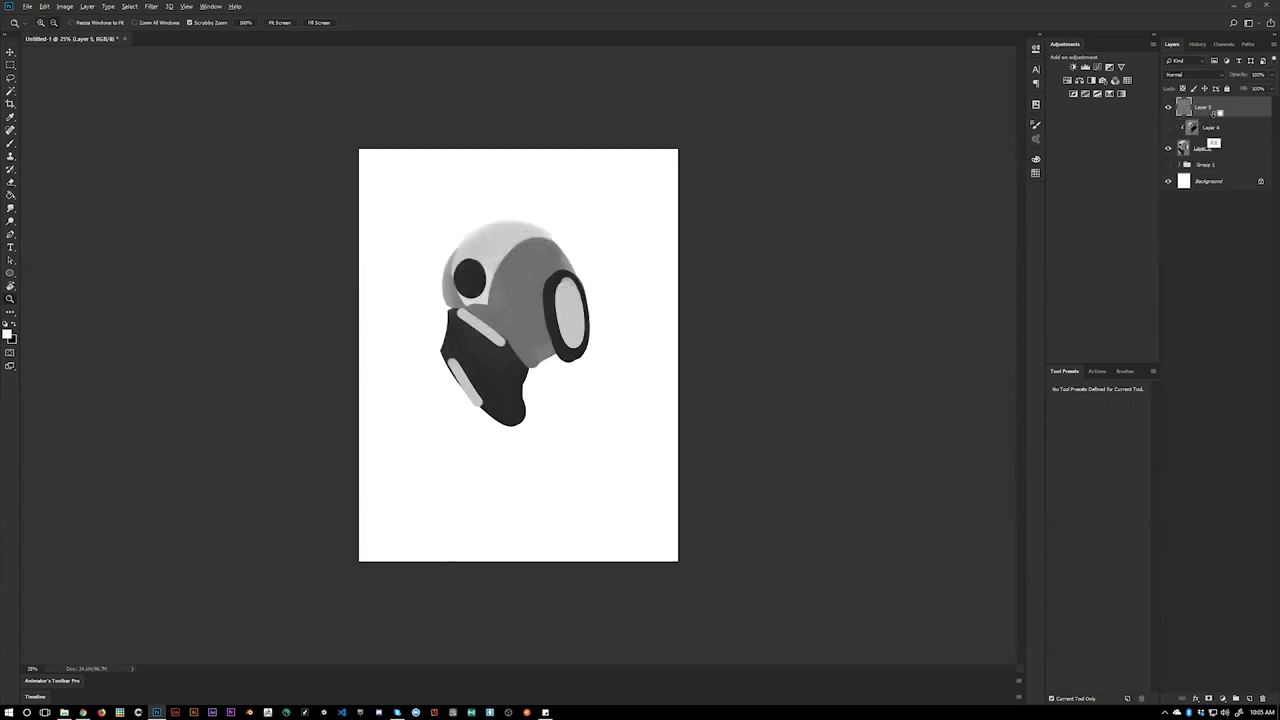
{"action": "key", "text": "b"}
{"action": "key", "text": "ctrl+plus"}
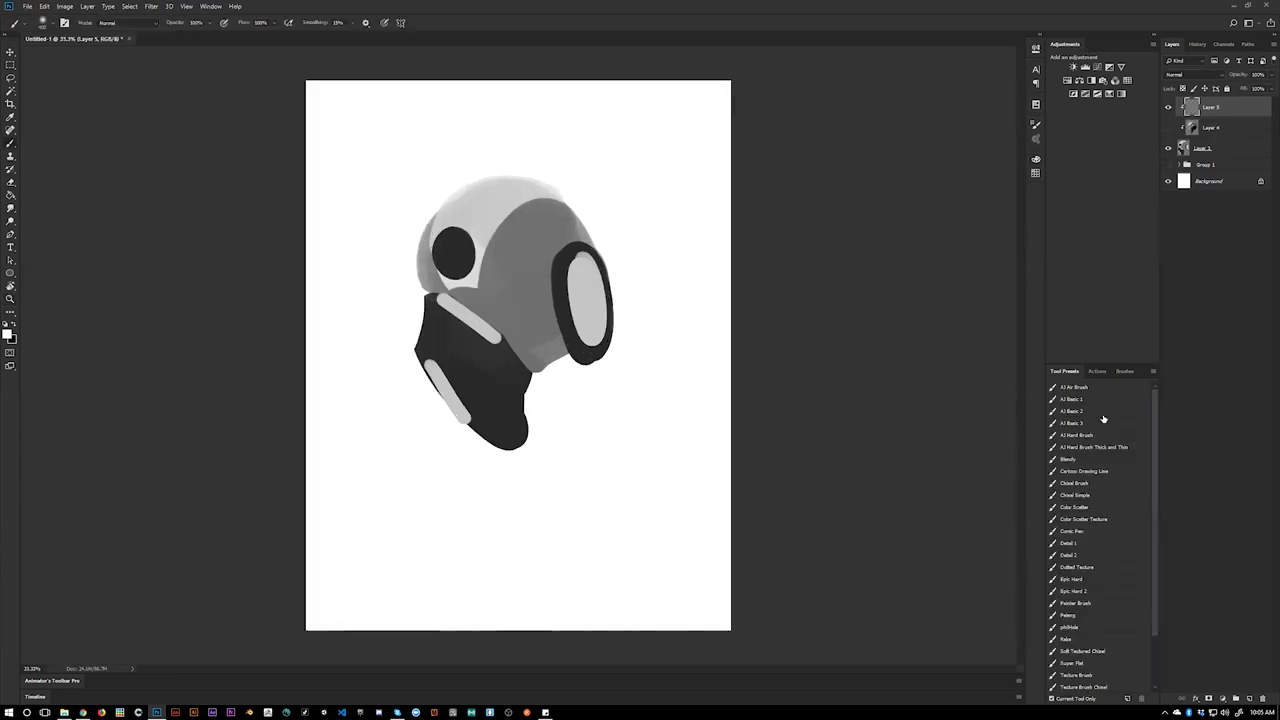
- Paint dark tones on the underside and mid-greys on the side panel with AJ Basic 2, sampling values from the helmet
{"action": "left_click", "coordinate": [1077, 410]}
{"action": "mouse_move", "coordinate": [523, 357]}
{"action": "left_mouse_down"}
{"action": "mouse_move", "coordinate": [567, 352]}
{"action": "mouse_move", "coordinate": [520, 355]}
{"action": "mouse_move", "coordinate": [631, 307]}
{"action": "mouse_move", "coordinate": [588, 280]}
{"action": "mouse_move", "coordinate": [491, 377]}
{"action": "mouse_move", "coordinate": [488, 420]}
{"action": "mouse_move", "coordinate": [507, 380]}
{"action": "left_mouse_up"}
{"action": "left_click", "coordinate": [471, 366], "text": "alt"}
{"action": "left_click", "coordinate": [533, 294], "text": "alt"}
{"action": "mouse_move", "coordinate": [533, 294]}
{"action": "left_mouse_down"}
{"action": "mouse_move", "coordinate": [580, 294]}
{"action": "mouse_move", "coordinate": [585, 278]}
{"action": "mouse_move", "coordinate": [563, 294]}
{"action": "mouse_move", "coordinate": [529, 291]}
{"action": "mouse_move", "coordinate": [560, 331]}
{"action": "mouse_move", "coordinate": [534, 331]}
{"action": "mouse_move", "coordinate": [586, 268]}
{"action": "mouse_move", "coordinate": [564, 238]}
{"action": "mouse_move", "coordinate": [505, 245]}
{"action": "left_mouse_up"}
{"action": "left_click", "coordinate": [562, 298], "text": "alt"}
{"action": "left_click", "coordinate": [548, 317], "text": "alt"}
- Brush broad tones across the eye disc and dome with an enlarged brush, then sample the side panel's grey
{"action": "key", "text": "x"}
{"action": "key", "text": "bracketright"}
{"action": "key", "text": "bracketright"}
{"action": "key", "text": "bracketright"}
{"action": "key", "text": "bracketright"}
{"action": "mouse_move", "coordinate": [427, 227]}
{"action": "left_mouse_down"}
{"action": "mouse_move", "coordinate": [541, 227]}
{"action": "mouse_move", "coordinate": [460, 230]}
{"action": "mouse_move", "coordinate": [486, 210]}
{"action": "mouse_move", "coordinate": [500, 248]}
{"action": "left_mouse_up"}
{"action": "left_click", "coordinate": [529, 253], "text": "alt"}
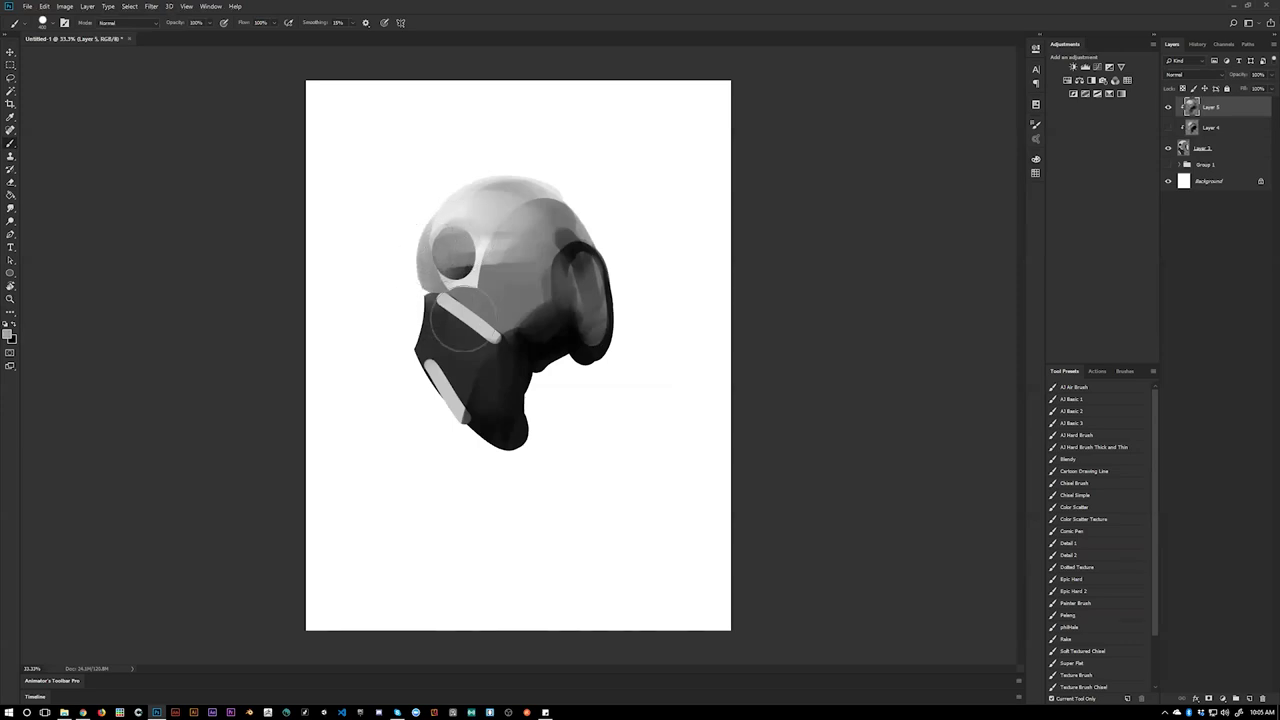
- Shade the front of the jaw with overlapping dark and mid-grey strokes beside the upper light strip
{"action": "left_click", "coordinate": [417, 314], "text": "alt"}
{"action": "left_click_drag", "start_coordinate": [449, 346], "coordinate": [432, 310]}
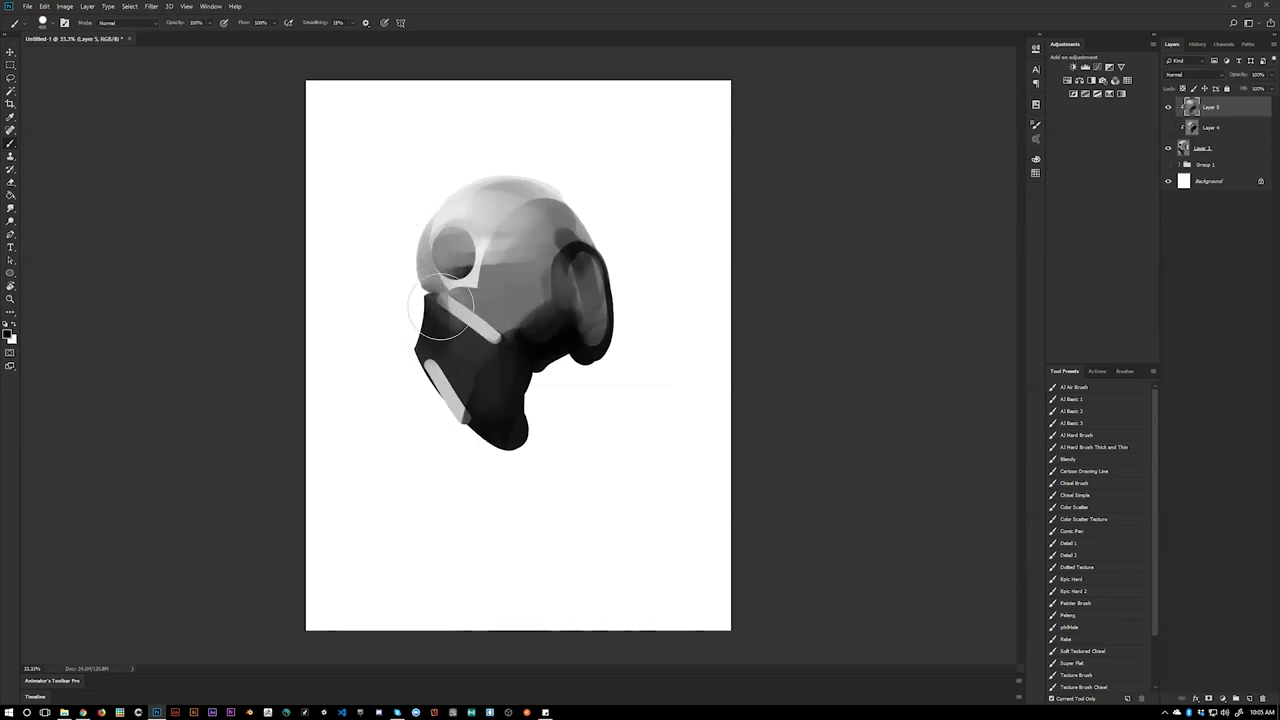
{"action": "mouse_move", "coordinate": [426, 354]}
{"action": "left_mouse_down"}
{"action": "mouse_move", "coordinate": [450, 340]}
{"action": "mouse_move", "coordinate": [452, 305]}
{"action": "left_mouse_up"}
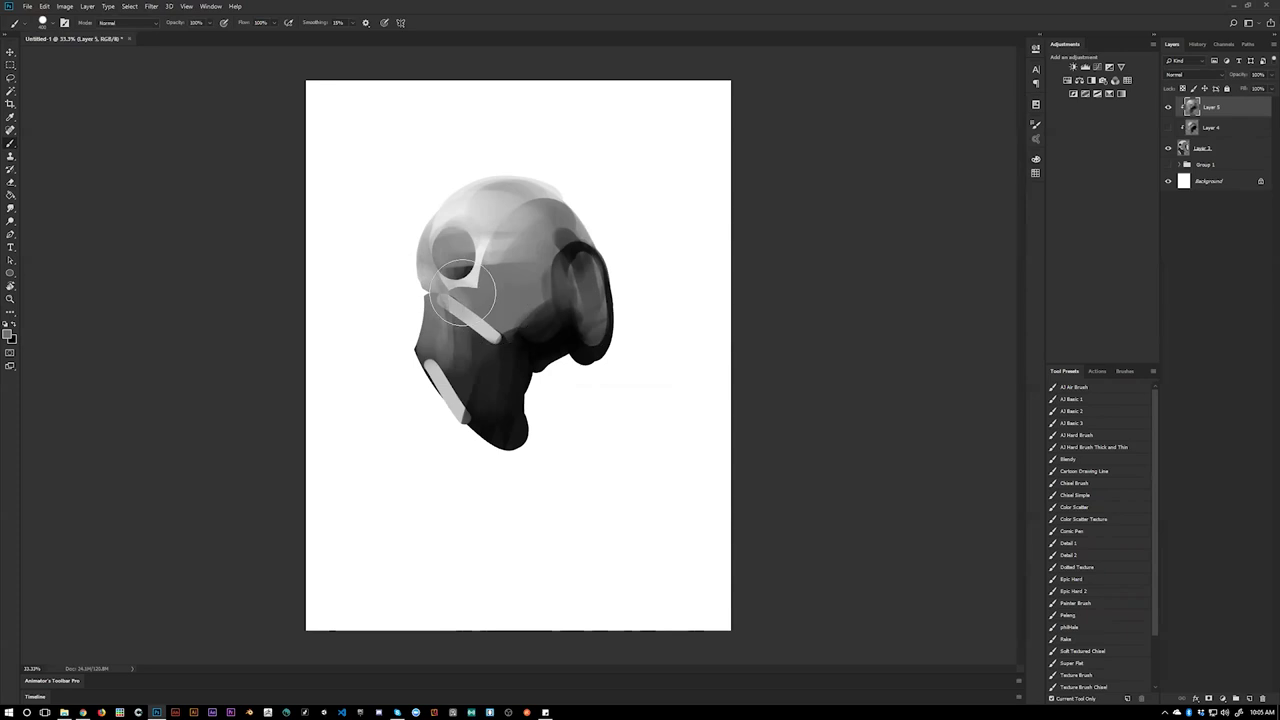
- Paint the dome's curved seam as a dark line and add white highlights to the dome, side panel and jaw
{"action": "mouse_move", "coordinate": [523, 286]}
{"action": "left_mouse_down"}
{"action": "mouse_move", "coordinate": [491, 349]}
{"action": "mouse_move", "coordinate": [500, 309]}
{"action": "mouse_move", "coordinate": [517, 336]}
{"action": "mouse_move", "coordinate": [497, 337]}
{"action": "mouse_move", "coordinate": [543, 300]}
{"action": "mouse_move", "coordinate": [500, 313]}
{"action": "mouse_move", "coordinate": [543, 294]}
{"action": "mouse_move", "coordinate": [565, 260]}
{"action": "mouse_move", "coordinate": [516, 232]}
{"action": "left_mouse_up"}
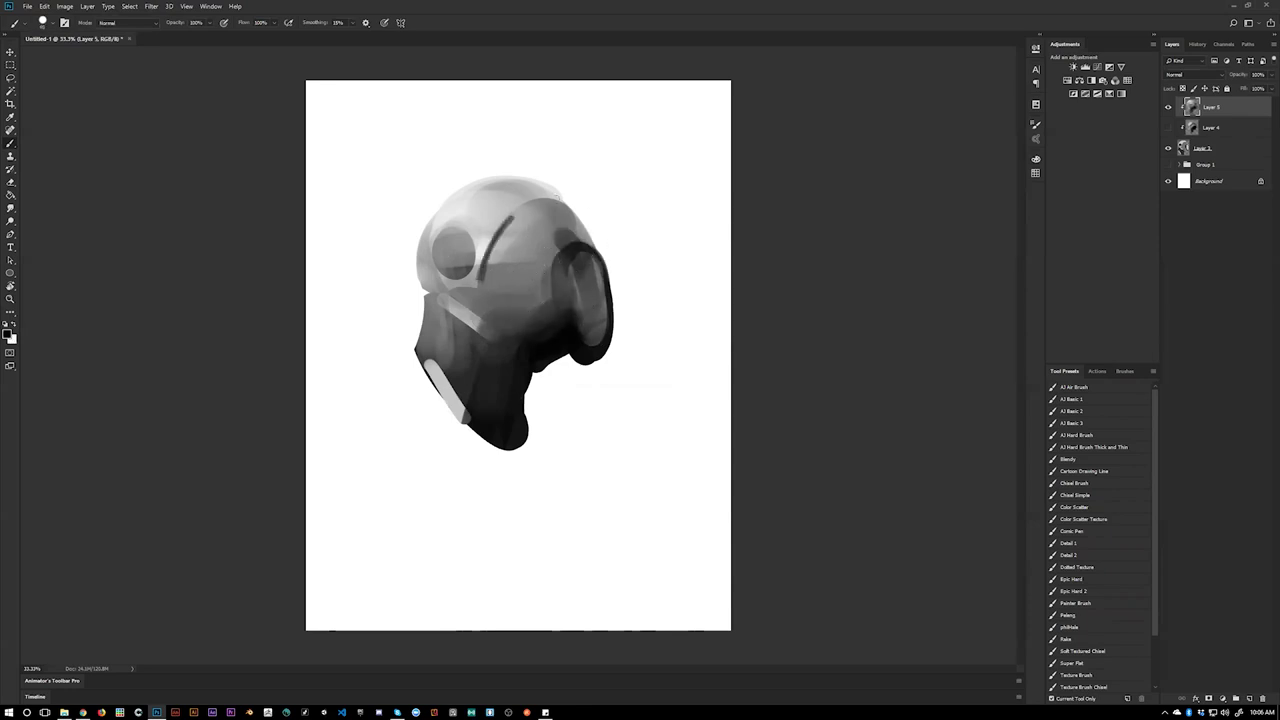
{"action": "mouse_move", "coordinate": [488, 246]}
{"action": "left_mouse_down"}
{"action": "mouse_move", "coordinate": [552, 200]}
{"action": "mouse_move", "coordinate": [524, 222]}
{"action": "left_mouse_up"}
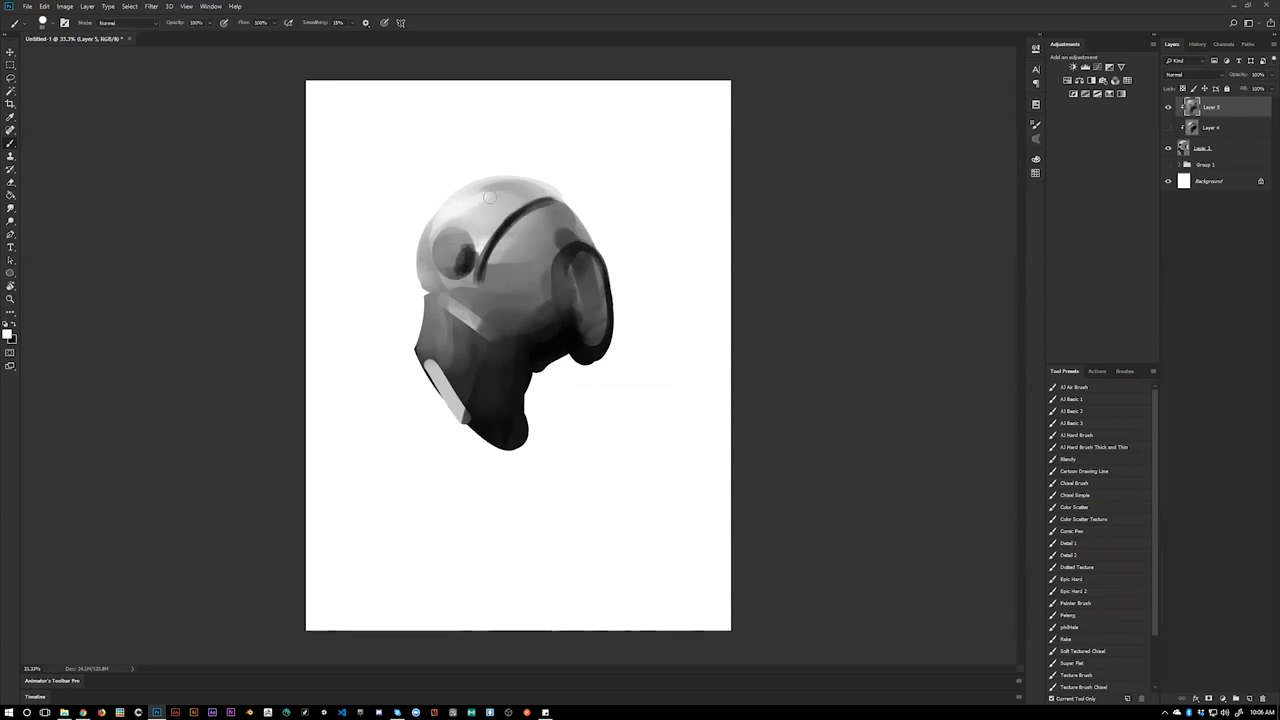
{"action": "mouse_move", "coordinate": [496, 217]}
{"action": "left_mouse_down"}
{"action": "mouse_move", "coordinate": [565, 247]}
{"action": "mouse_move", "coordinate": [436, 336]}
{"action": "mouse_move", "coordinate": [458, 335]}
{"action": "mouse_move", "coordinate": [446, 345]}
{"action": "left_mouse_up"}
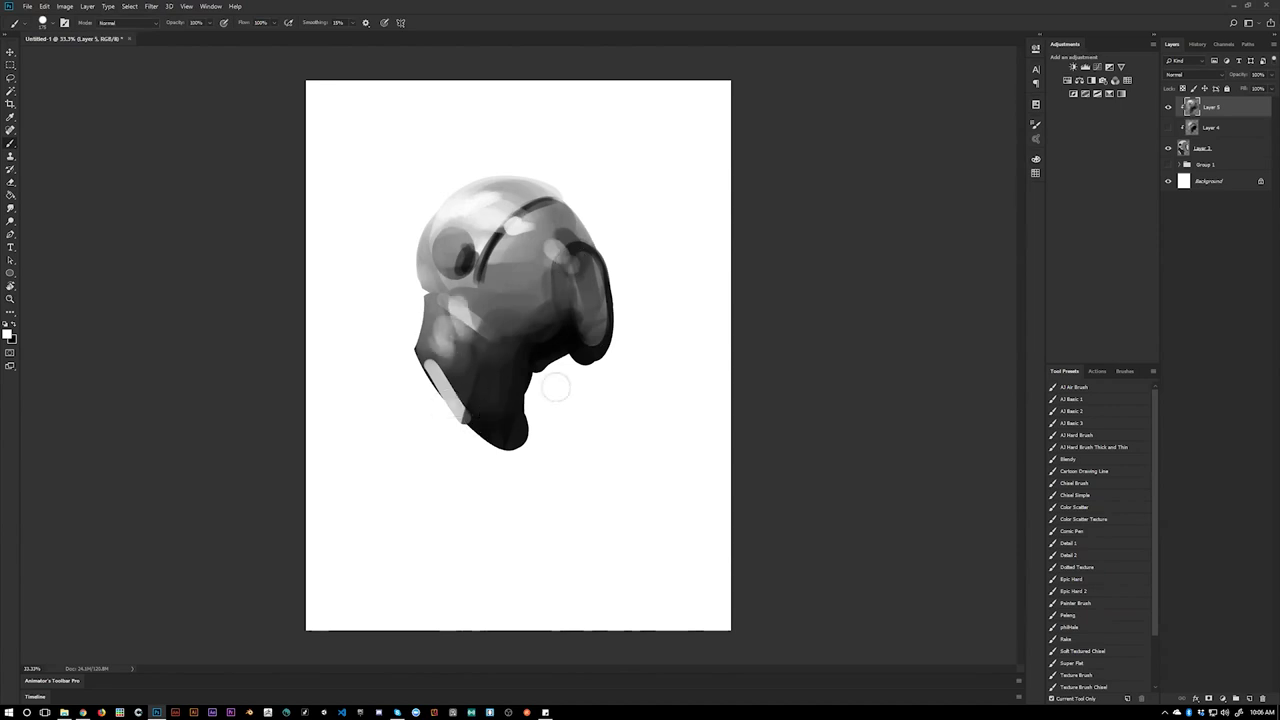
- Compare the helmet with and without Layer 5, leaving Layer 5 hidden and Layer 4 visible
{"action": "left_click", "coordinate": [1166, 108]}
{"action": "left_click", "coordinate": [1166, 108]}
{"action": "left_click", "coordinate": [1168, 108]}
{"action": "left_click", "coordinate": [1168, 129]}
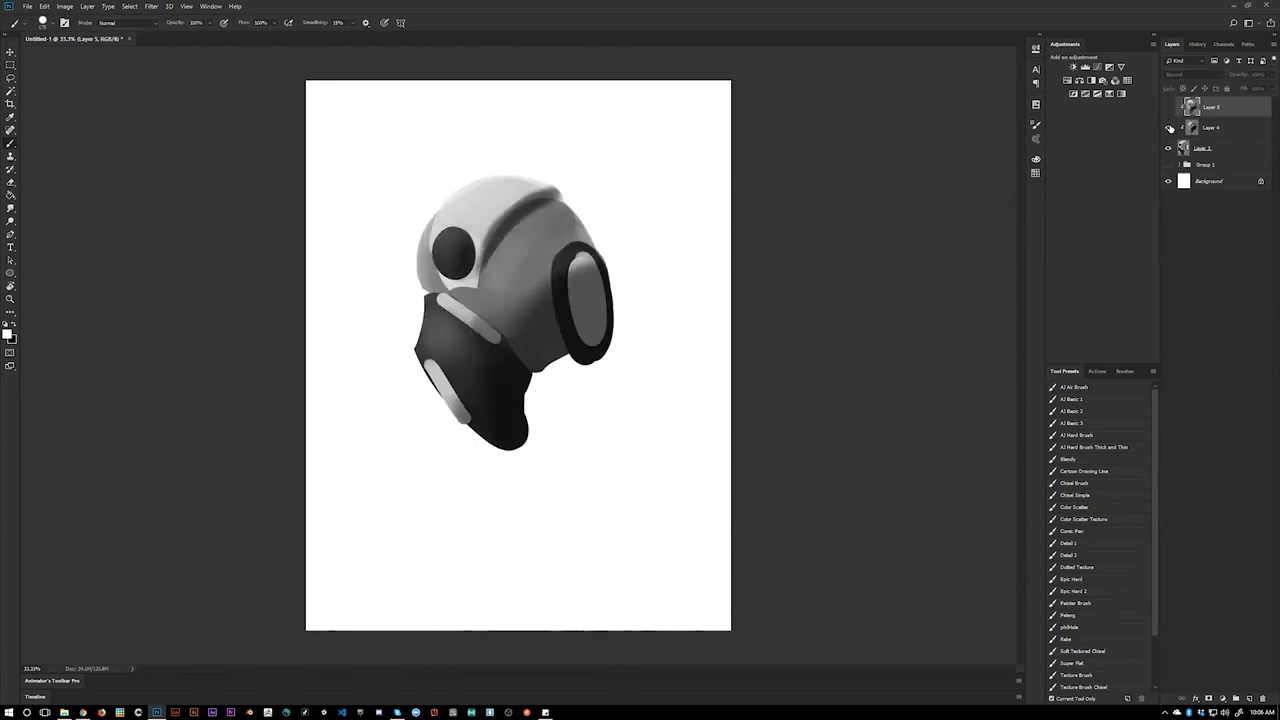
{"action": "left_click", "coordinate": [1247, 127]}
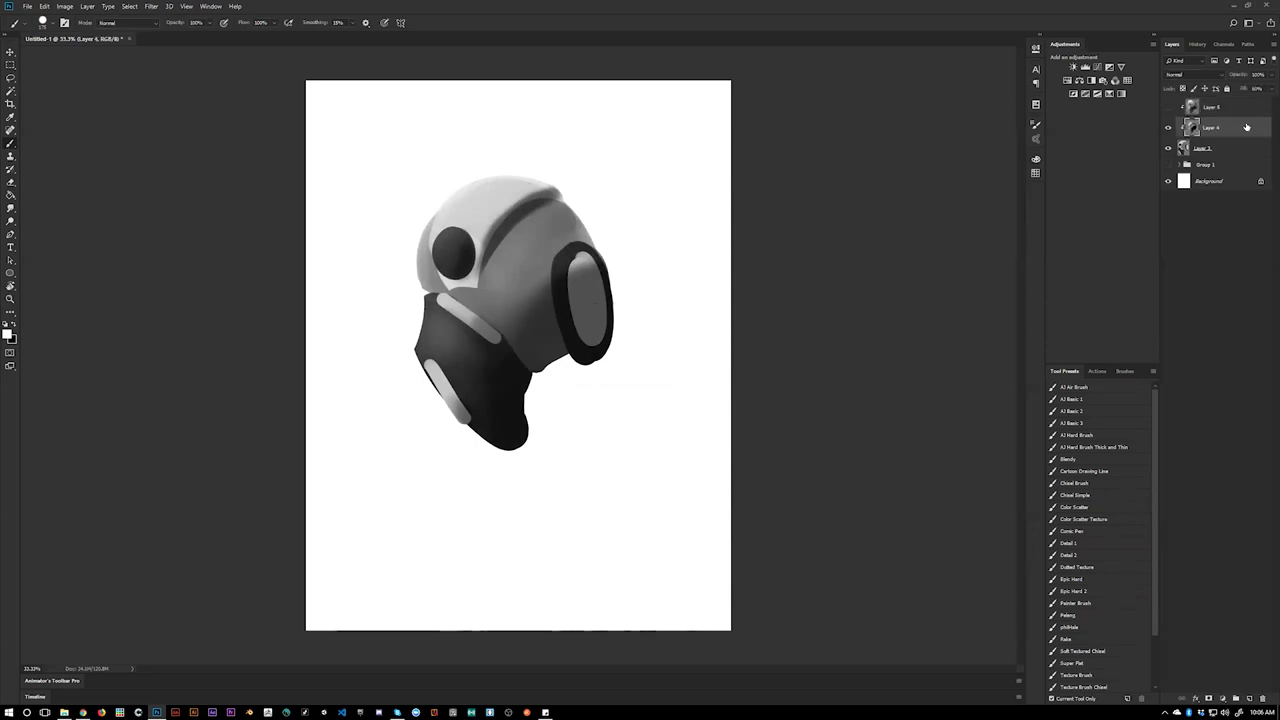
{"action": "key", "text": "ctrl+shift+alt+n"}
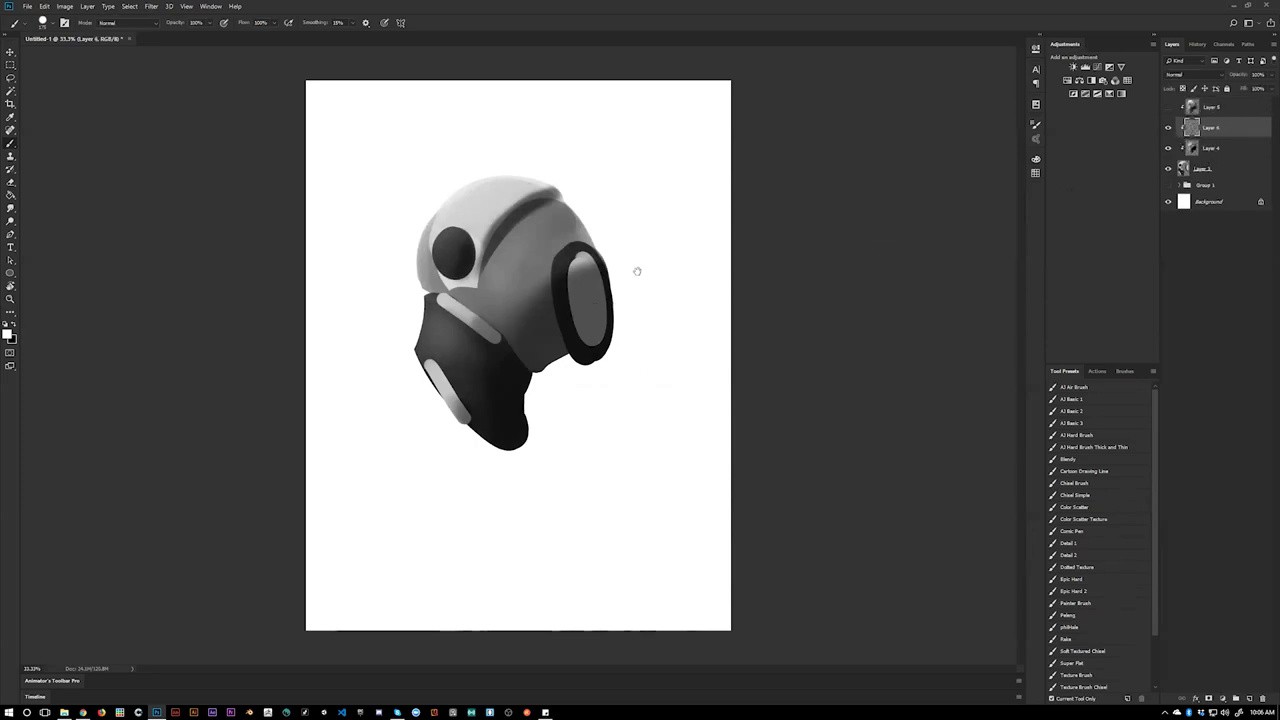
{"action": "key", "text": "ctrl+z"}
- Add a new unclipped layer above Layer 5 and prepare to paint in the empty canvas below the helmet
{"action": "left_click", "coordinate": [1229, 106]}
{"action": "key", "text": "ctrl+shift+alt+n"}
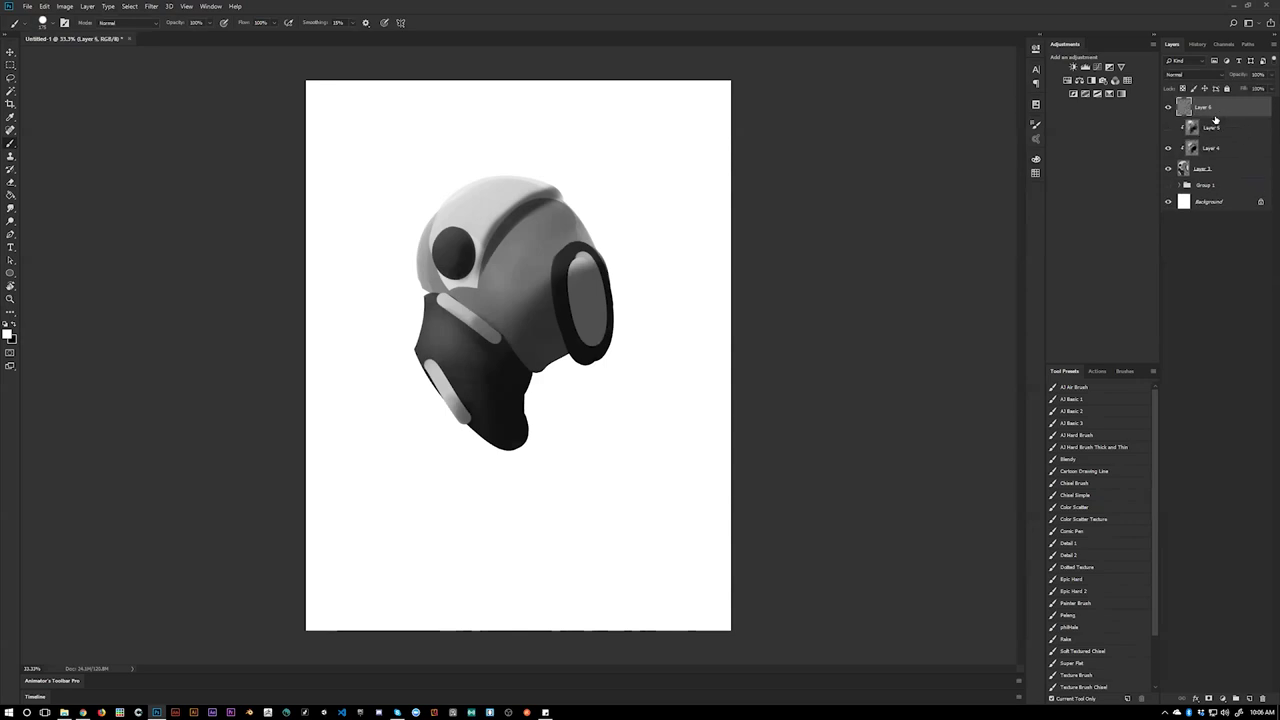
{"action": "key", "text": "z"}
{"action": "left_click", "coordinate": [633, 405]}
{"action": "mouse_move", "coordinate": [569, 458]}
{"action": "left_mouse_down"}
{"action": "mouse_move", "coordinate": [526, 243]}
{"action": "mouse_move", "coordinate": [491, 396]}
{"action": "left_mouse_up"}
{"action": "left_click_drag", "start_coordinate": [567, 351], "coordinate": [566, 297]}
{"action": "key", "text": "b"}
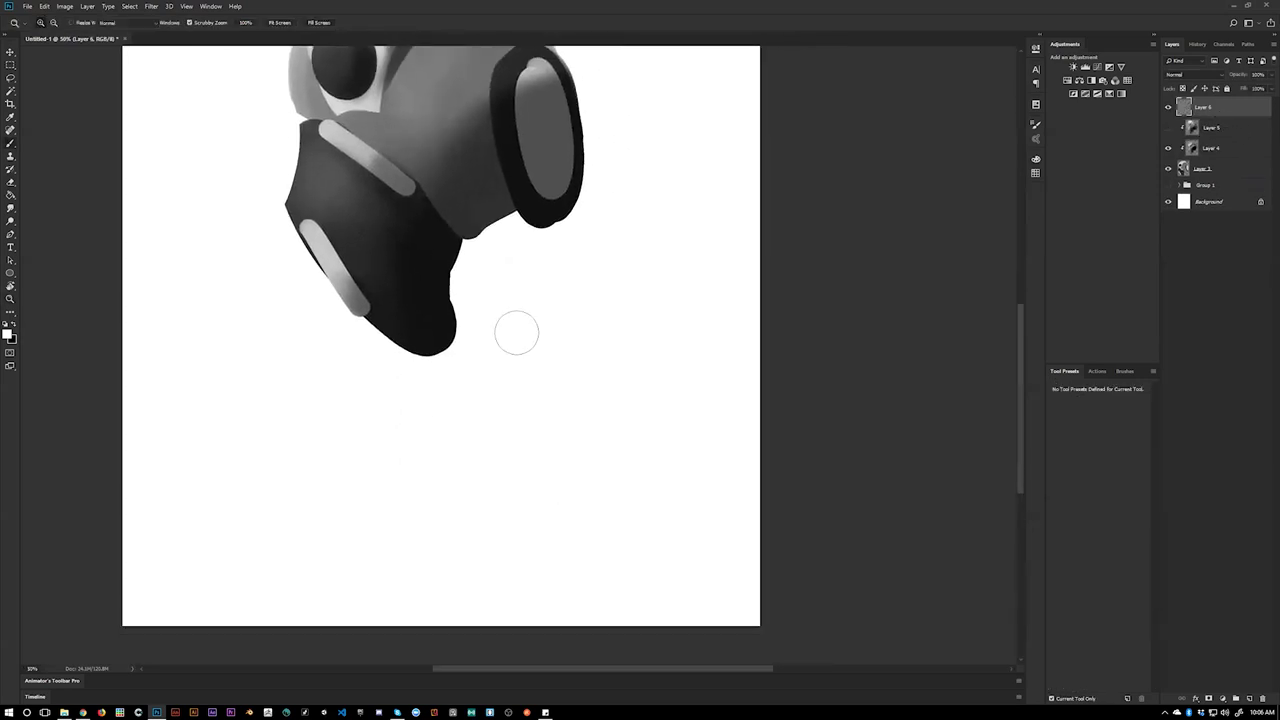
{"action": "mouse_move", "coordinate": [404, 300]}
{"action": "left_mouse_down"}
{"action": "mouse_move", "coordinate": [617, 380]}
{"action": "mouse_move", "coordinate": [567, 331]}
{"action": "left_mouse_up"}
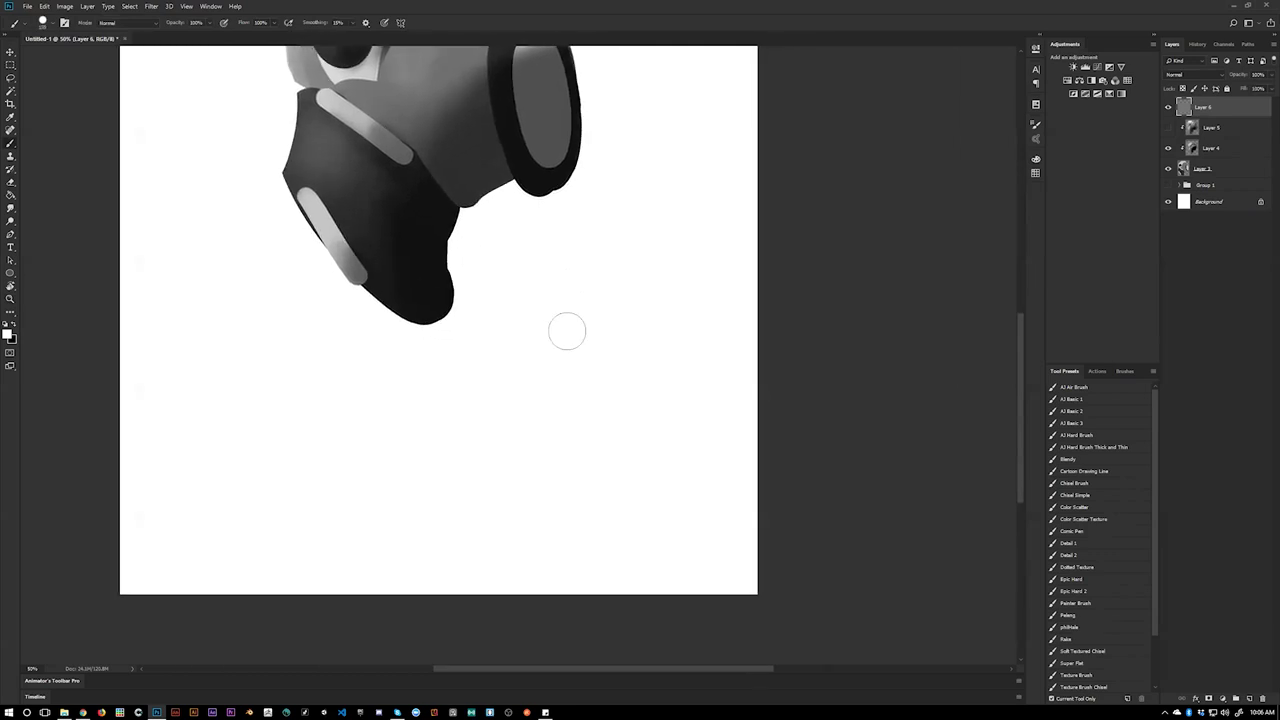
{"action": "left_click_drag", "start_coordinate": [525, 412], "coordinate": [563, 336]}
{"action": "key", "text": "x"}
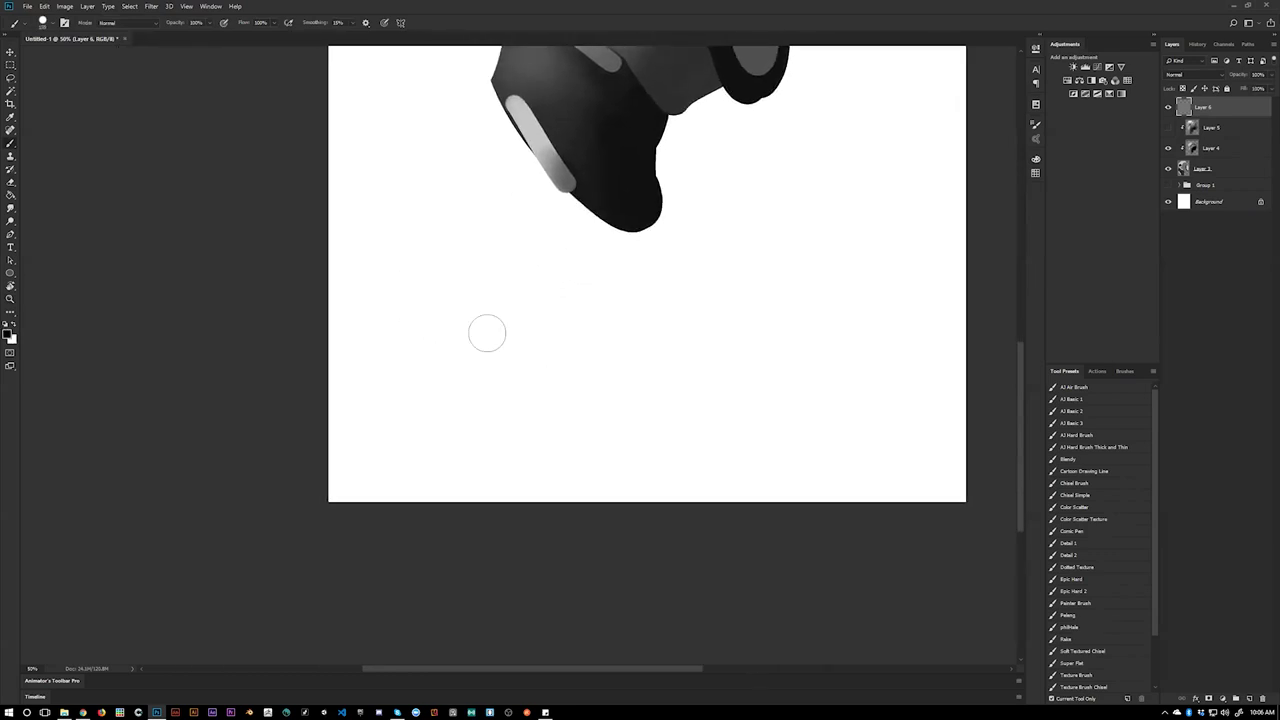
{"action": "mouse_move", "coordinate": [414, 318]}
{"action": "left_mouse_down"}
{"action": "mouse_move", "coordinate": [434, 403]}
{"action": "mouse_move", "coordinate": [438, 320]}
{"action": "mouse_move", "coordinate": [465, 400]}
{"action": "mouse_move", "coordinate": [458, 334]}
{"action": "mouse_move", "coordinate": [508, 300]}
{"action": "mouse_move", "coordinate": [510, 418]}
{"action": "mouse_move", "coordinate": [512, 306]}
{"action": "mouse_move", "coordinate": [509, 405]}
{"action": "left_mouse_up"}
{"action": "key", "text": "ctrl+z"}
- Paint mid-grey, light grey and dark grey vertical swatches side by side below the helmet
{"action": "key", "text": "x"}
{"action": "left_click_drag", "start_coordinate": [469, 328], "coordinate": [470, 370]}
{"action": "left_click", "coordinate": [470, 358], "text": "alt"}
{"action": "mouse_move", "coordinate": [471, 325]}
{"action": "left_mouse_down"}
{"action": "mouse_move", "coordinate": [469, 408]}
{"action": "mouse_move", "coordinate": [467, 372]}
{"action": "left_mouse_up"}
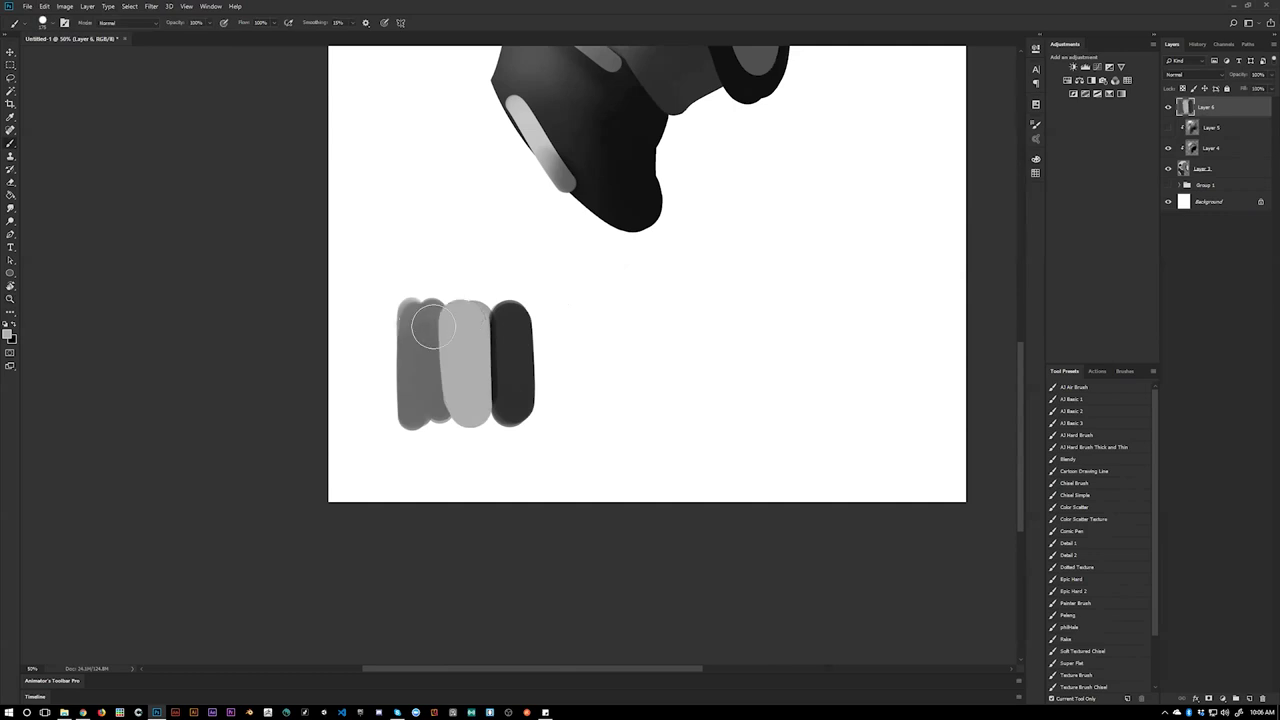
{"action": "left_click_drag", "start_coordinate": [425, 320], "coordinate": [423, 421]}
- Repaint the darkest swatch with a wider, near-black stroke
{"action": "key", "text": "d"}
{"action": "left_click", "coordinate": [507, 351], "text": "alt"}
{"action": "mouse_move", "coordinate": [510, 324]}
{"action": "left_mouse_down"}
{"action": "mouse_move", "coordinate": [510, 394]}
{"action": "mouse_move", "coordinate": [512, 328]}
{"action": "left_mouse_up"}
{"action": "key", "text": "ctrl+z"}
{"action": "left_click", "coordinate": [526, 345], "text": "alt"}
{"action": "mouse_move", "coordinate": [522, 343]}
{"action": "left_mouse_down"}
{"action": "mouse_move", "coordinate": [514, 398]}
{"action": "mouse_move", "coordinate": [517, 323]}
{"action": "mouse_move", "coordinate": [520, 404]}
{"action": "left_mouse_up"}
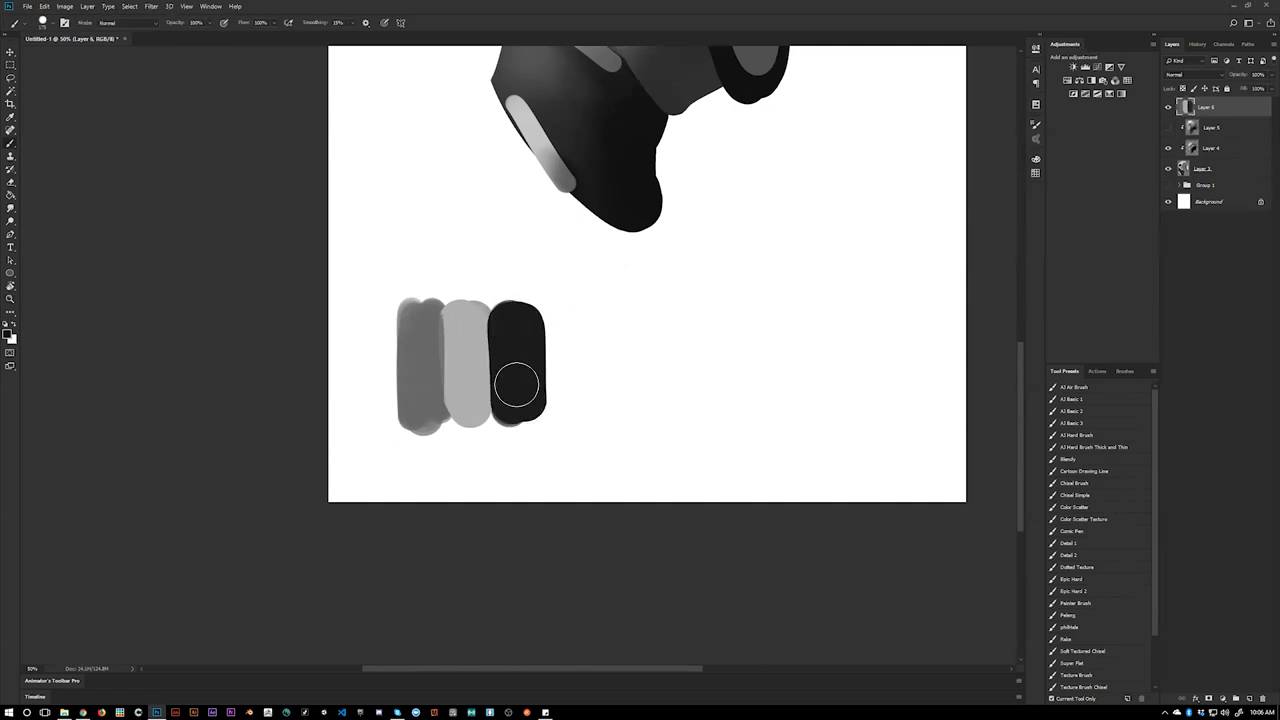
- Square off the upper and lower ends of the three swatches with straight strokes of the canvas white
{"action": "left_click", "coordinate": [523, 276], "text": "alt"}
{"action": "left_click_drag", "start_coordinate": [375, 291], "coordinate": [585, 279]}
{"action": "left_click_drag", "start_coordinate": [349, 439], "coordinate": [611, 409]}
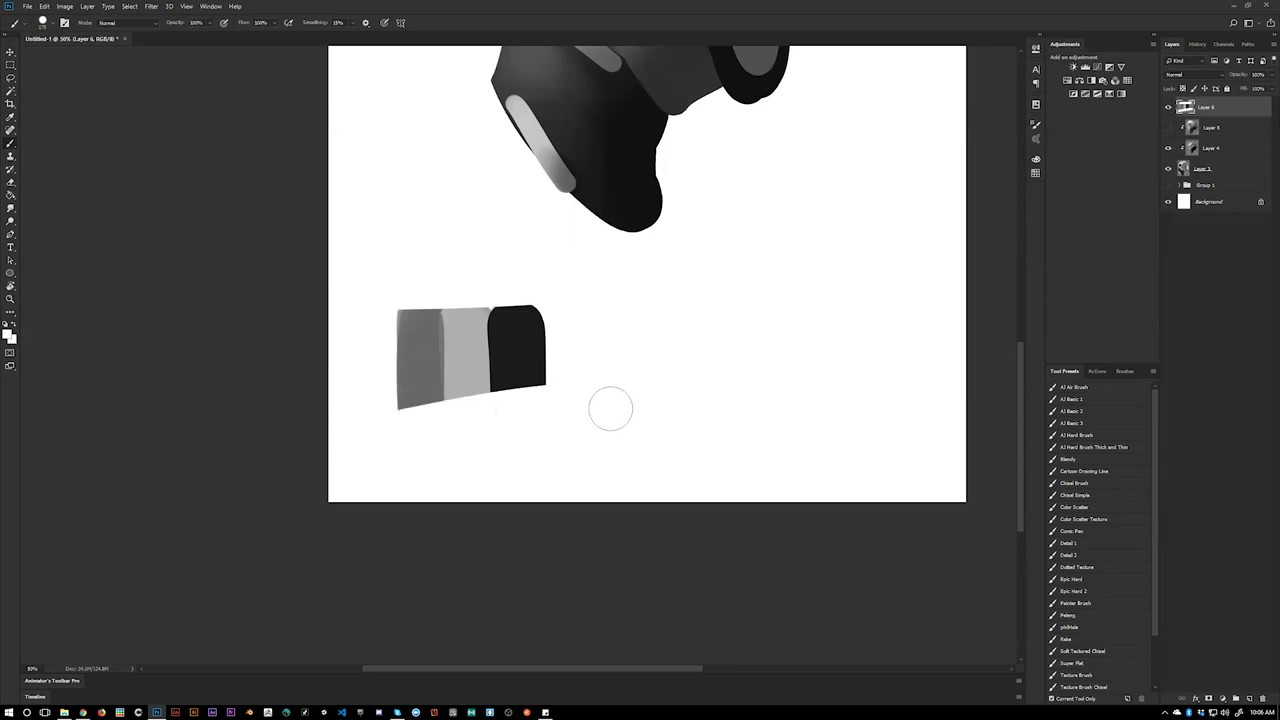
{"action": "key", "text": "ctrl+z"}
{"action": "left_click_drag", "start_coordinate": [375, 431], "coordinate": [620, 428]}
- Add a new layer, paint a translucent dark band across the swatches' upper half, and erase its outer ends
{"action": "key", "text": "ctrl+alt+shift+n"}
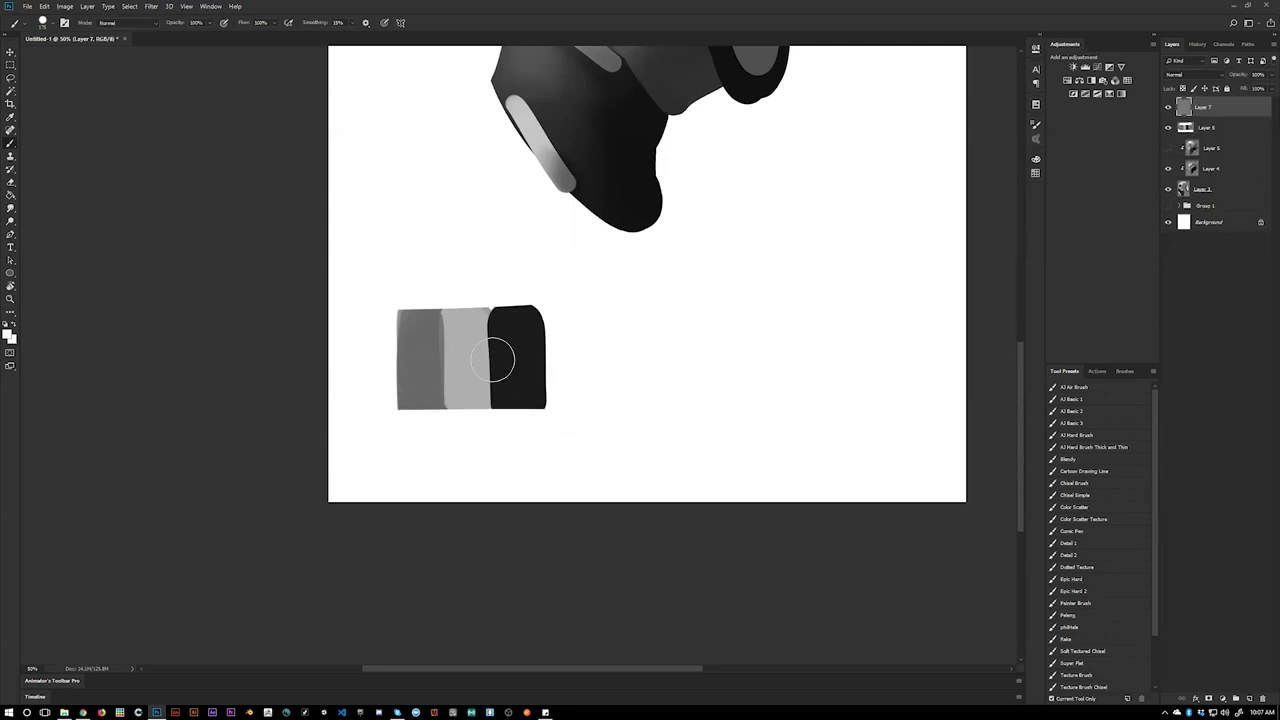
{"action": "mouse_move", "coordinate": [414, 314]}
{"action": "left_mouse_down"}
{"action": "mouse_move", "coordinate": [509, 309]}
{"action": "mouse_move", "coordinate": [357, 320]}
{"action": "mouse_move", "coordinate": [570, 312]}
{"action": "left_mouse_up"}
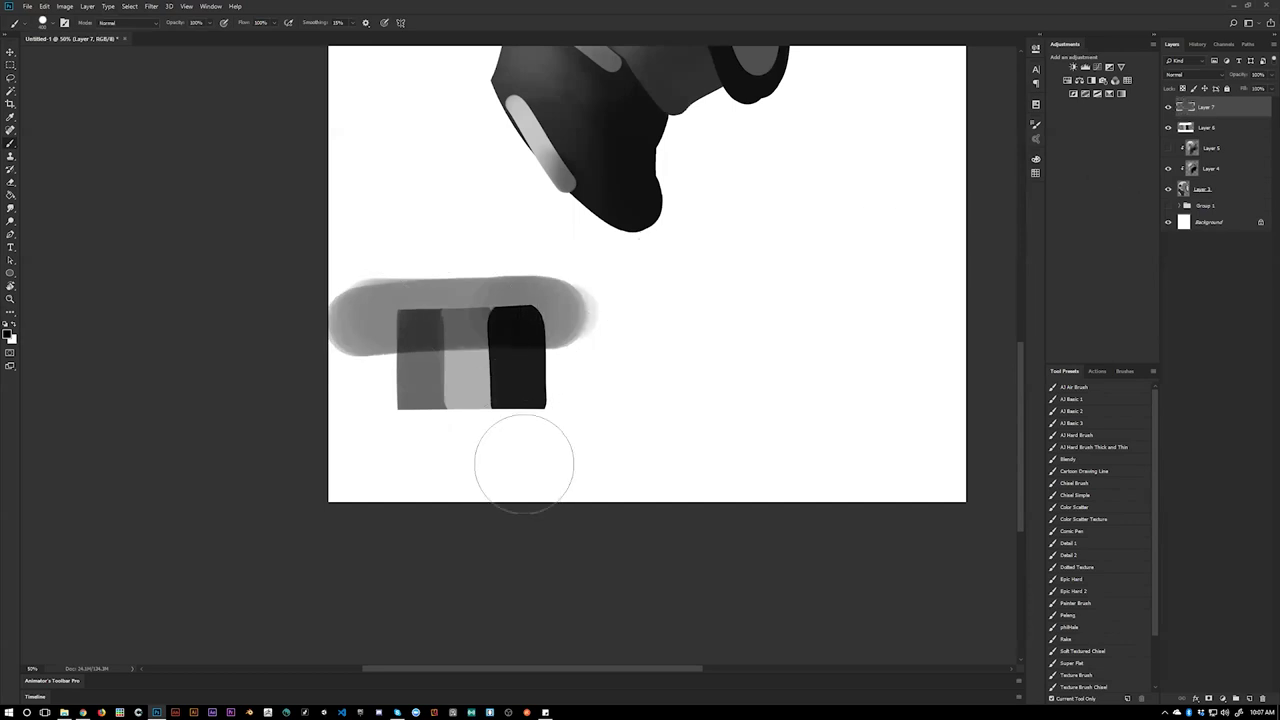
{"action": "key", "text": "ctrl+z"}
{"action": "mouse_move", "coordinate": [358, 318]}
{"action": "left_mouse_down"}
{"action": "mouse_move", "coordinate": [528, 320]}
{"action": "mouse_move", "coordinate": [360, 320]}
{"action": "mouse_move", "coordinate": [345, 352]}
{"action": "mouse_move", "coordinate": [363, 451]}
{"action": "left_mouse_up"}
{"action": "key", "text": "e"}
{"action": "mouse_move", "coordinate": [612, 375]}
{"action": "left_mouse_down"}
{"action": "mouse_move", "coordinate": [586, 394]}
{"action": "mouse_move", "coordinate": [606, 271]}
{"action": "left_mouse_up"}
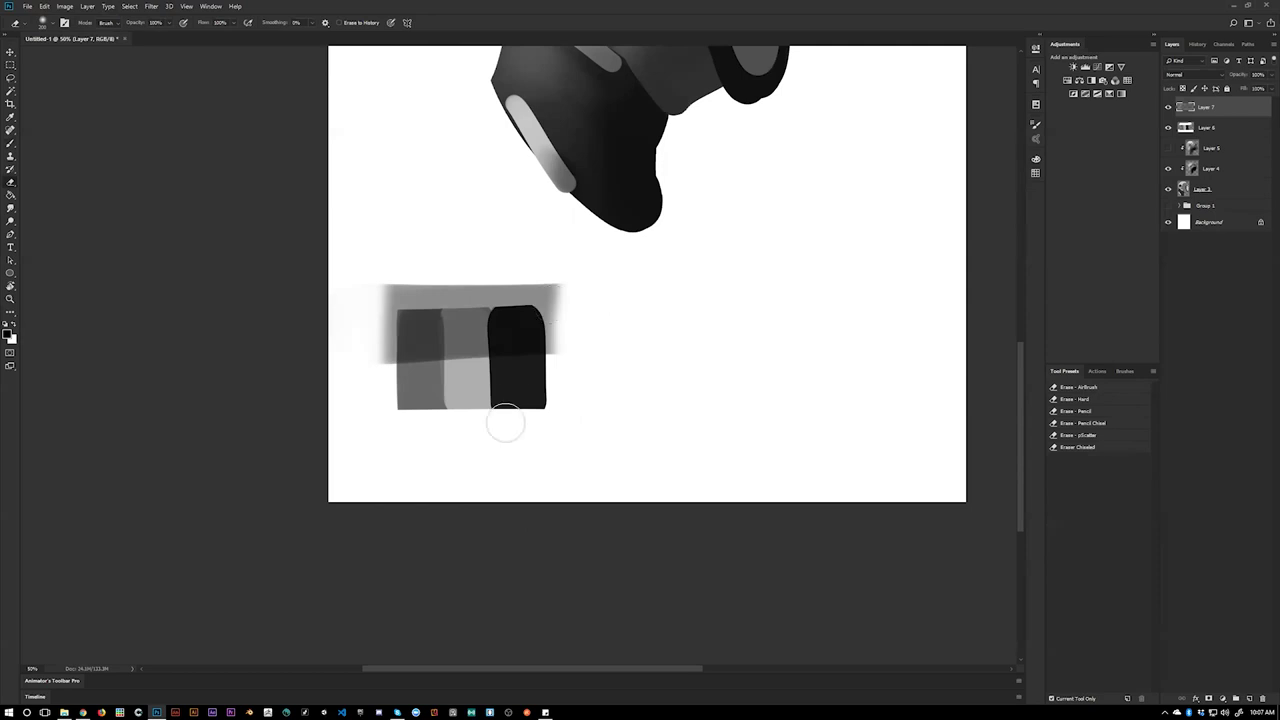
- Clean up below the swatches with the eraser, and paint a solid light grey helmet silhouette beside them with a hard-edged brush
{"action": "left_click_drag", "start_coordinate": [529, 416], "coordinate": [375, 400]}
{"action": "key", "text": "b"}
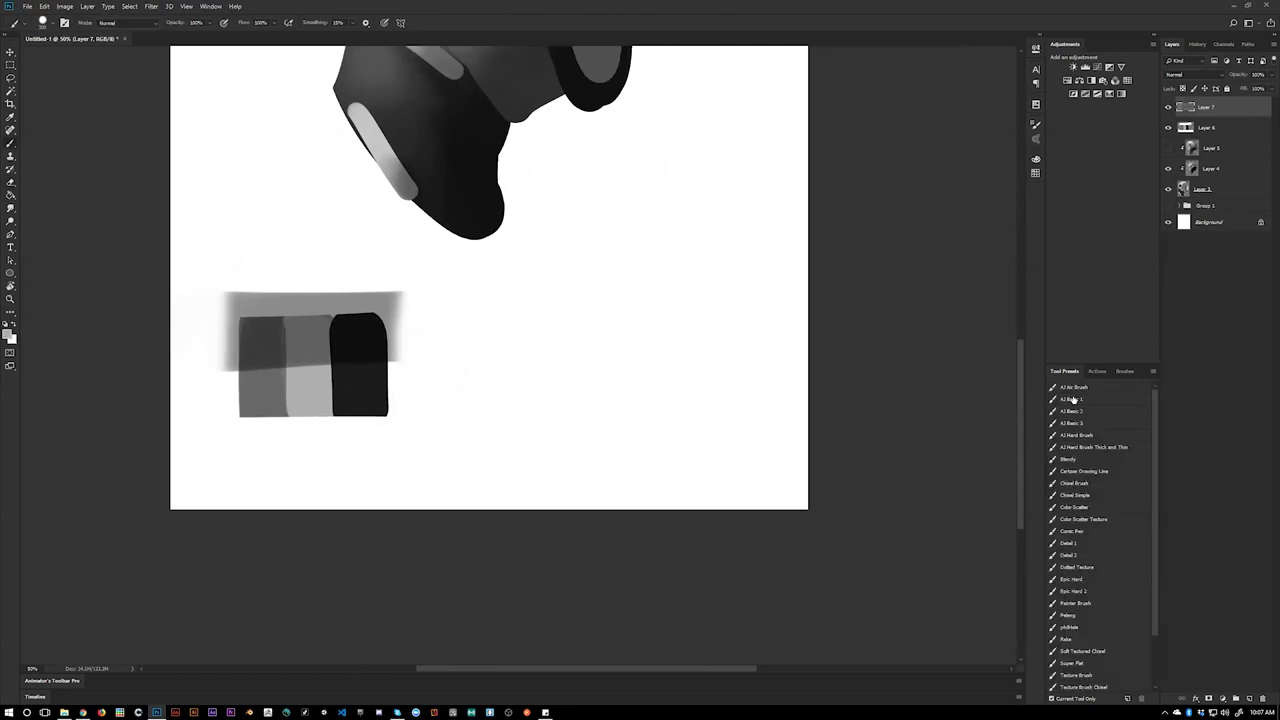
{"action": "left_click", "coordinate": [1071, 411]}
{"action": "mouse_move", "coordinate": [657, 243]}
{"action": "left_mouse_down"}
{"action": "mouse_move", "coordinate": [586, 371]}
{"action": "mouse_move", "coordinate": [615, 290]}
{"action": "mouse_move", "coordinate": [690, 250]}
{"action": "left_mouse_up"}
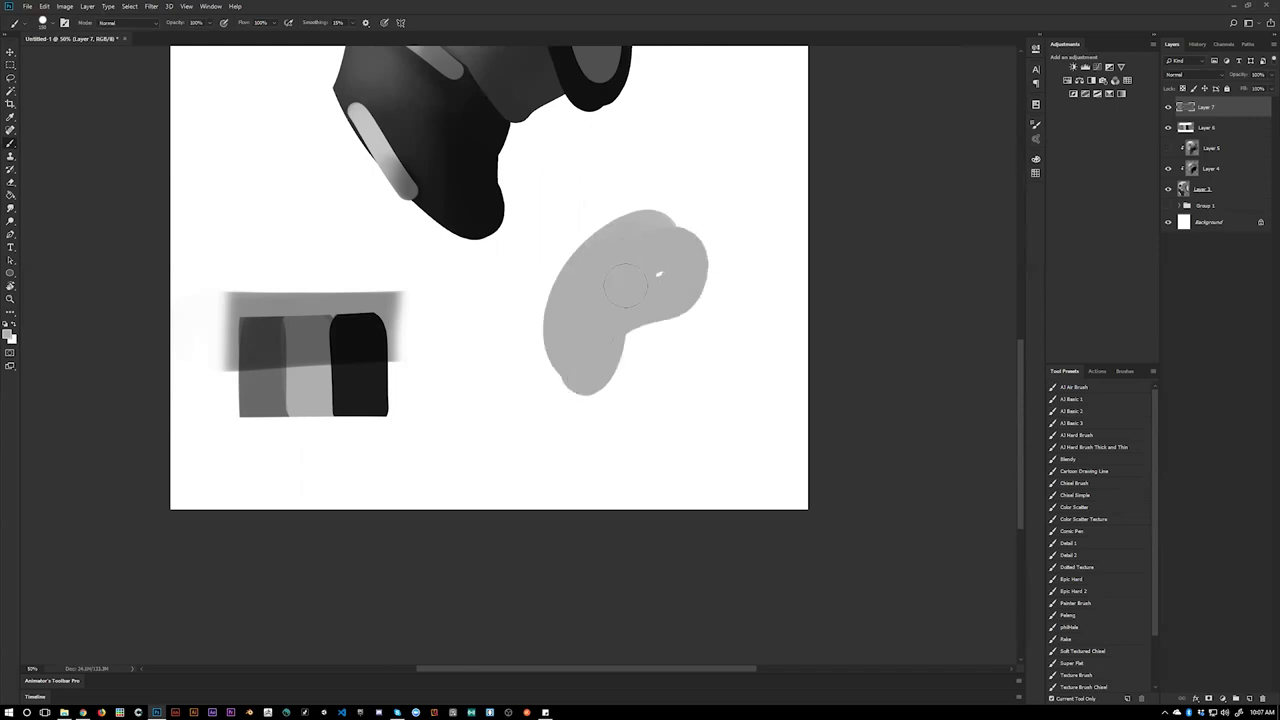
{"action": "left_click_drag", "start_coordinate": [651, 208], "coordinate": [592, 320]}
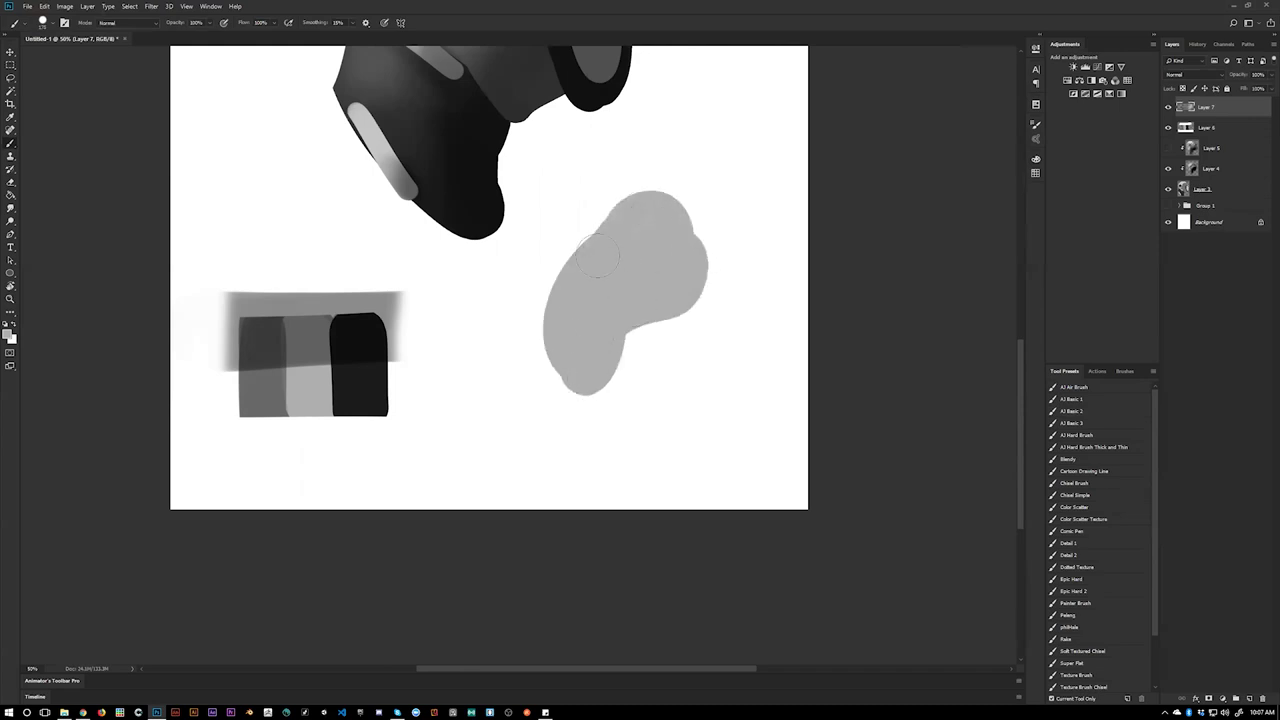
- Paint a near-black oval and a mid-grey side panel on the light grey silhouette, using the unshaded swatch values
{"action": "left_click", "coordinate": [347, 390], "text": "alt"}
{"action": "mouse_move", "coordinate": [618, 326]}
{"action": "left_mouse_down"}
{"action": "mouse_move", "coordinate": [643, 277]}
{"action": "mouse_move", "coordinate": [630, 330]}
{"action": "mouse_move", "coordinate": [620, 285]}
{"action": "mouse_move", "coordinate": [612, 325]}
{"action": "mouse_move", "coordinate": [547, 345]}
{"action": "mouse_move", "coordinate": [568, 268]}
{"action": "mouse_move", "coordinate": [561, 361]}
{"action": "mouse_move", "coordinate": [578, 265]}
{"action": "mouse_move", "coordinate": [578, 372]}
{"action": "left_mouse_up"}
{"action": "left_click", "coordinate": [266, 390], "text": "alt"}
{"action": "left_click", "coordinate": [600, 268], "text": "alt"}
{"action": "left_click", "coordinate": [526, 346], "text": "alt"}
{"action": "mouse_move", "coordinate": [515, 323]}
{"action": "left_mouse_down"}
{"action": "mouse_move", "coordinate": [580, 425]}
{"action": "mouse_move", "coordinate": [588, 393]}
{"action": "left_mouse_up"}
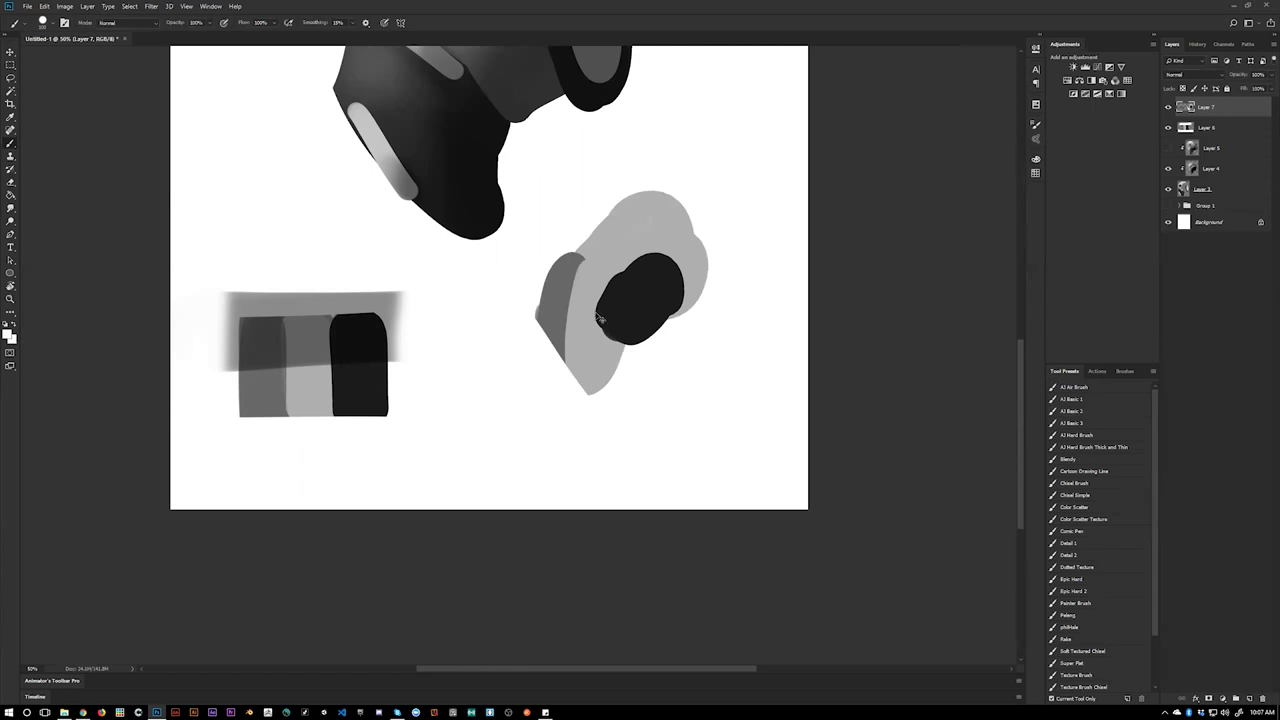
{"action": "key", "text": "ctrl+z"}
- Trim the new helmet shape's outline into straighter, angular edges with a hard eraser
{"action": "key", "text": "e"}
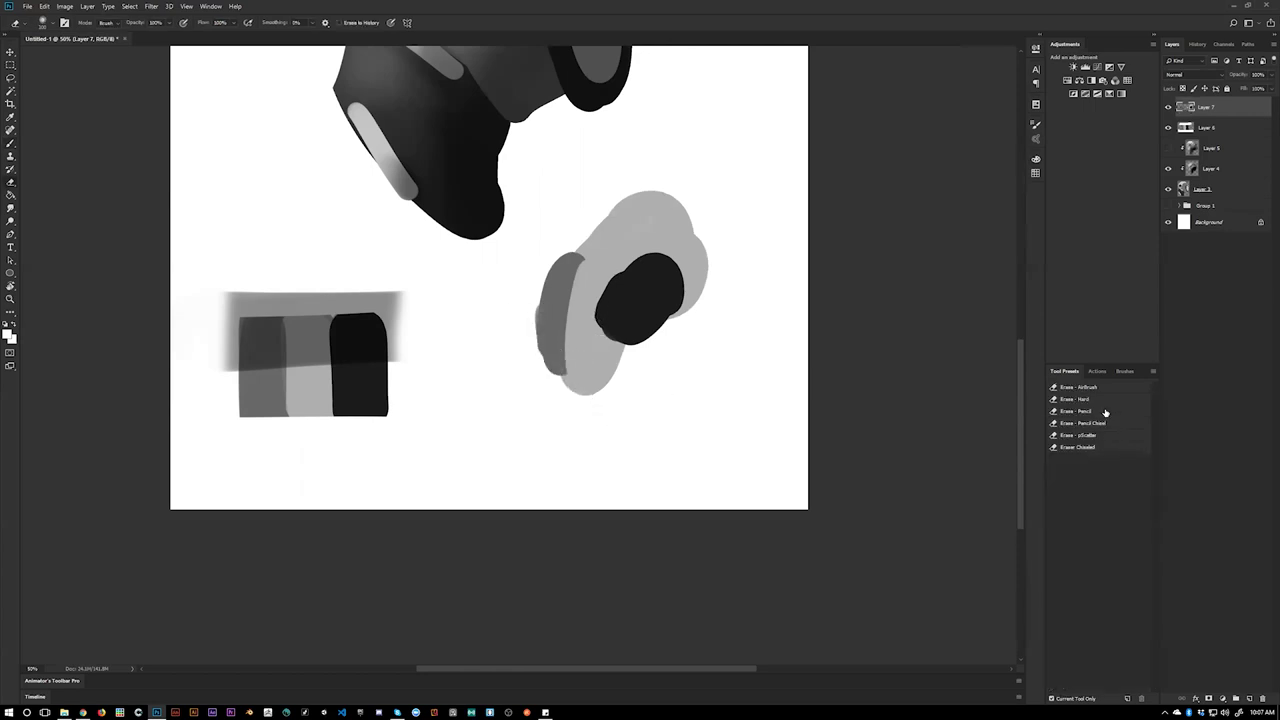
{"action": "left_click", "coordinate": [1104, 401]}
{"action": "left_click_drag", "start_coordinate": [557, 376], "coordinate": [607, 436]}
{"action": "left_click_drag", "start_coordinate": [605, 215], "coordinate": [563, 260]}
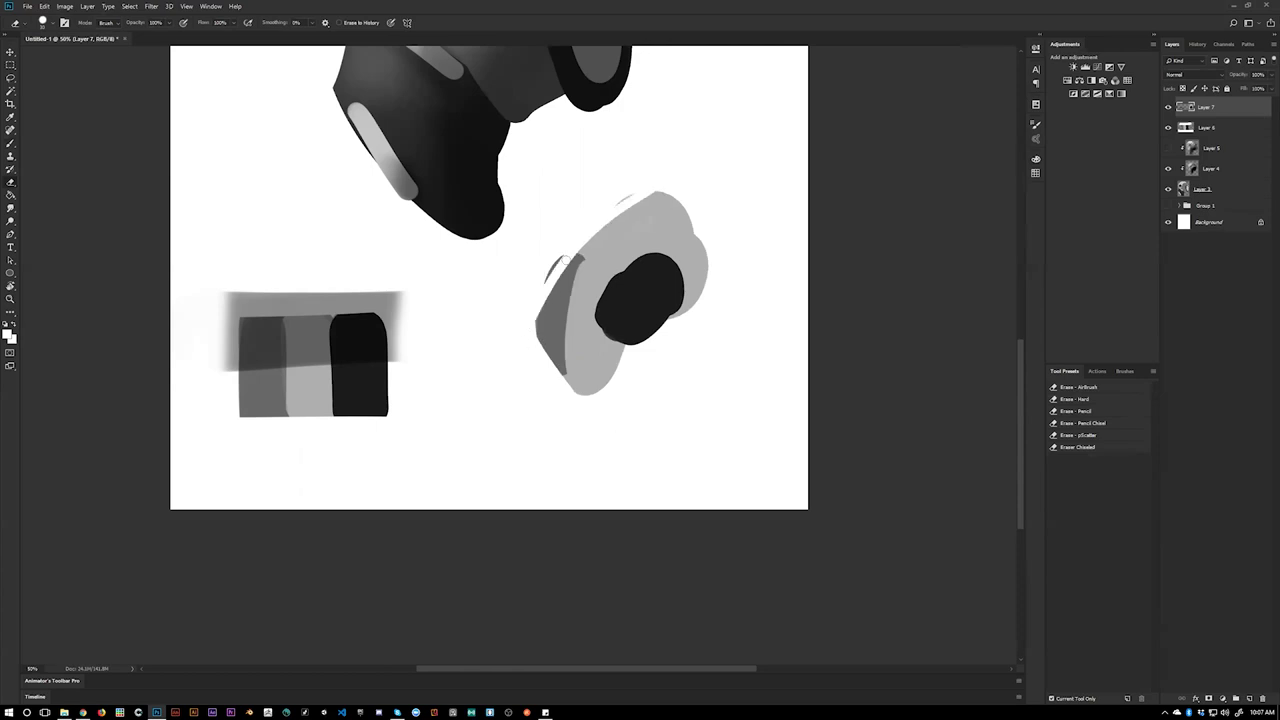
{"action": "mouse_move", "coordinate": [631, 194]}
{"action": "left_mouse_down"}
{"action": "mouse_move", "coordinate": [711, 247]}
{"action": "mouse_move", "coordinate": [694, 241]}
{"action": "left_mouse_up"}
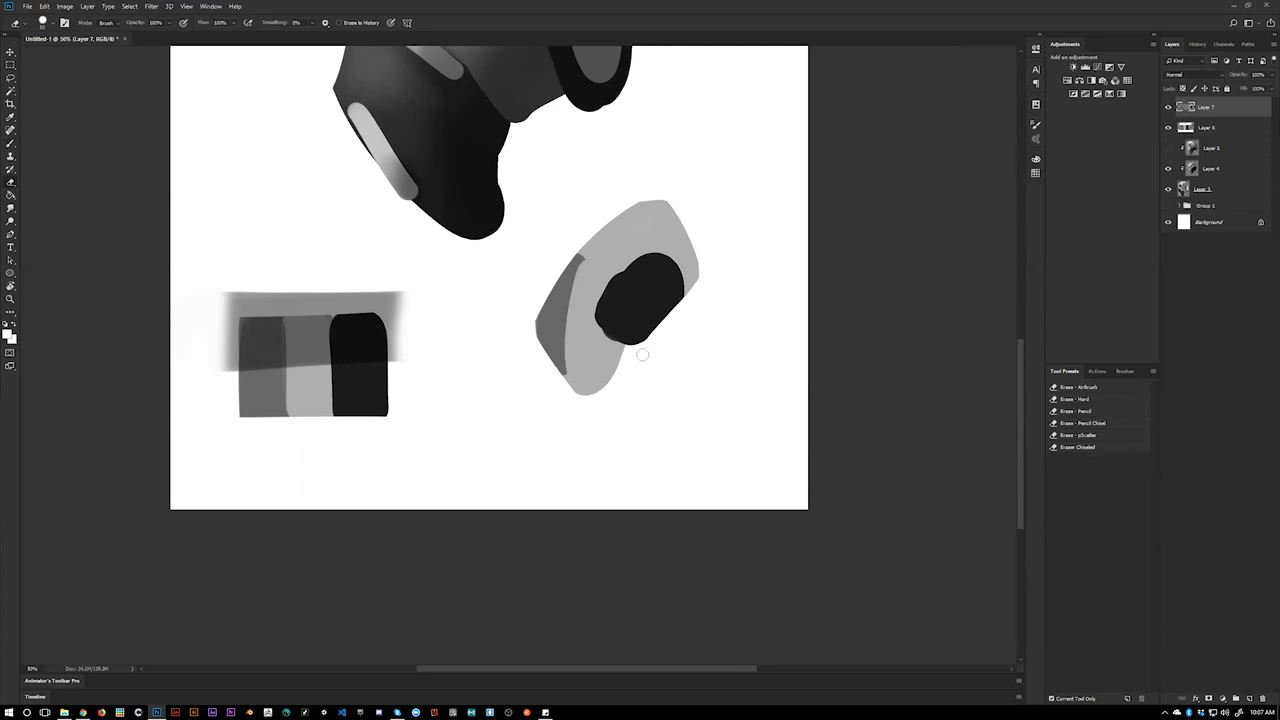
- Paint a mid-grey neck flaring out beneath the small helmet, using the side panel's value
{"action": "key", "text": "b"}
{"action": "left_click", "coordinate": [556, 338], "text": "alt"}
{"action": "mouse_move", "coordinate": [626, 350]}
{"action": "left_mouse_down"}
{"action": "mouse_move", "coordinate": [625, 364]}
{"action": "mouse_move", "coordinate": [679, 313]}
{"action": "mouse_move", "coordinate": [624, 386]}
{"action": "mouse_move", "coordinate": [678, 320]}
{"action": "left_mouse_up"}
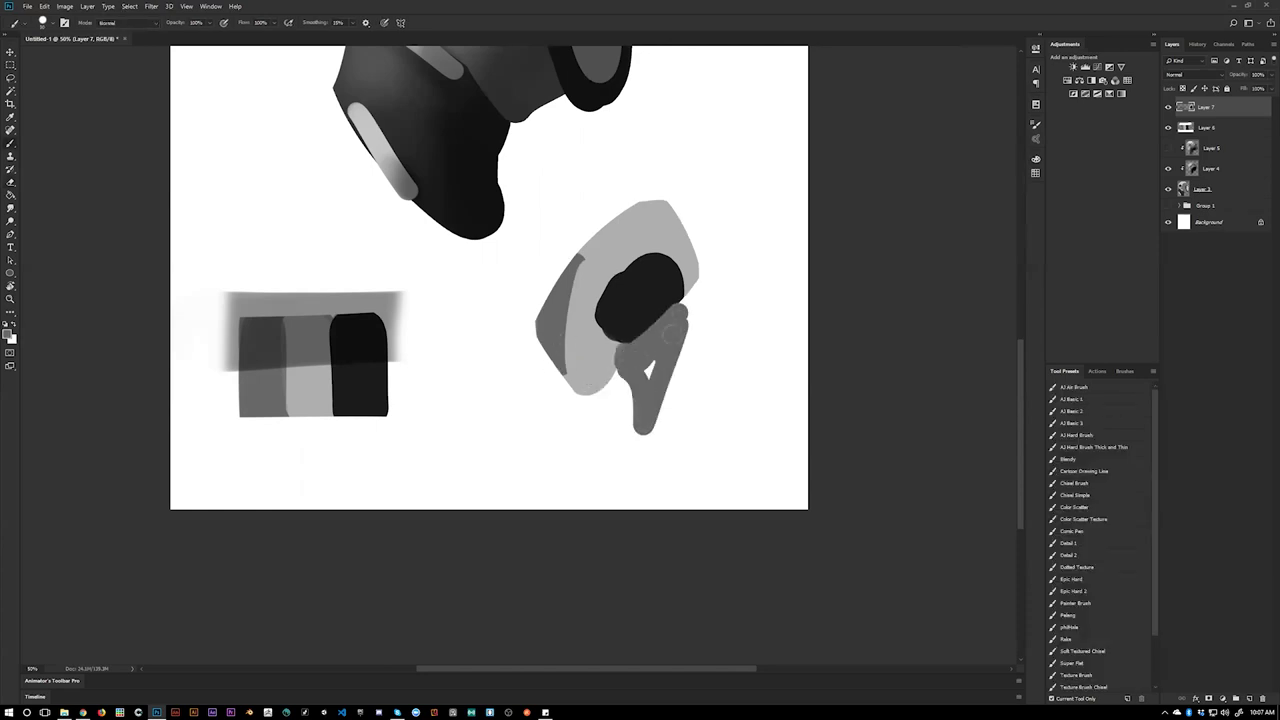
{"action": "mouse_move", "coordinate": [645, 402]}
{"action": "left_mouse_down"}
{"action": "mouse_move", "coordinate": [695, 330]}
{"action": "mouse_move", "coordinate": [655, 435]}
{"action": "mouse_move", "coordinate": [622, 465]}
{"action": "left_mouse_up"}
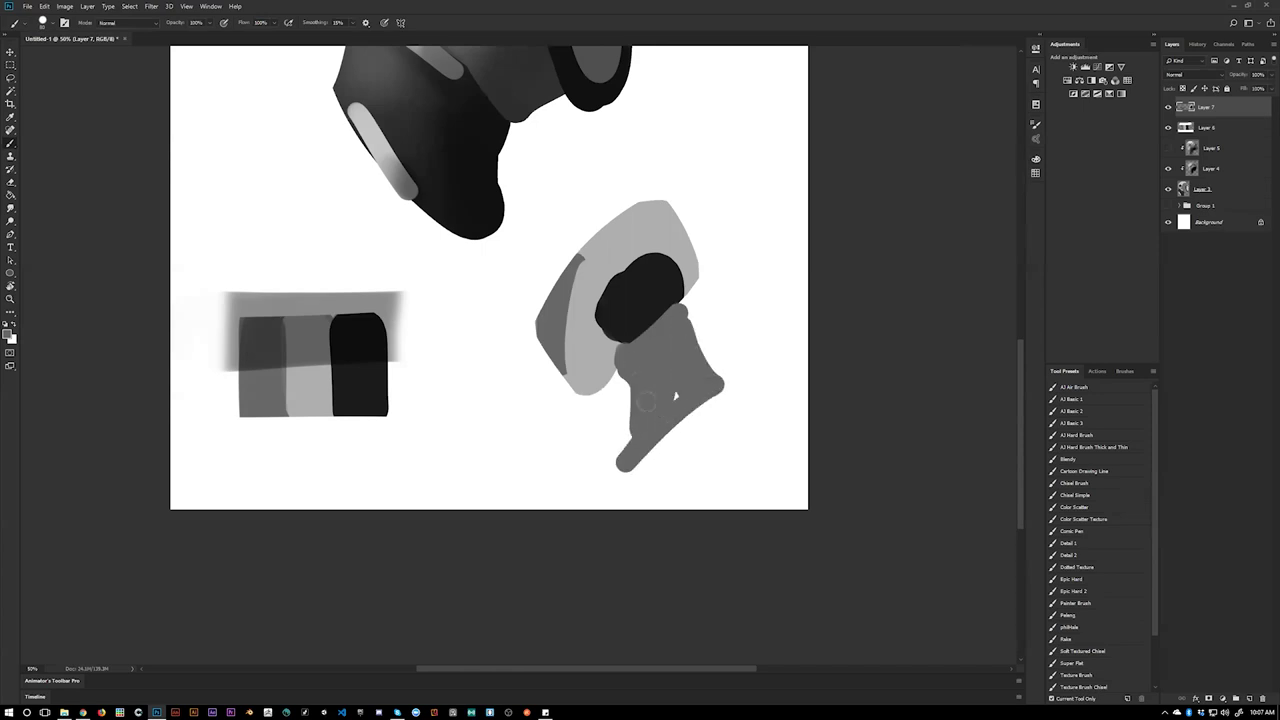
- Add a light grey lower rim, a mid-grey strap and end panels to the small helmet, and extend the near-black area over the neck
{"action": "left_click", "coordinate": [603, 352], "text": "alt"}
{"action": "mouse_move", "coordinate": [603, 352]}
{"action": "left_mouse_down"}
{"action": "mouse_move", "coordinate": [620, 370]}
{"action": "mouse_move", "coordinate": [579, 379]}
{"action": "mouse_move", "coordinate": [618, 372]}
{"action": "mouse_move", "coordinate": [593, 369]}
{"action": "mouse_move", "coordinate": [657, 266]}
{"action": "mouse_move", "coordinate": [652, 200]}
{"action": "mouse_move", "coordinate": [686, 278]}
{"action": "left_mouse_up"}
{"action": "left_click", "coordinate": [557, 333], "text": "alt"}
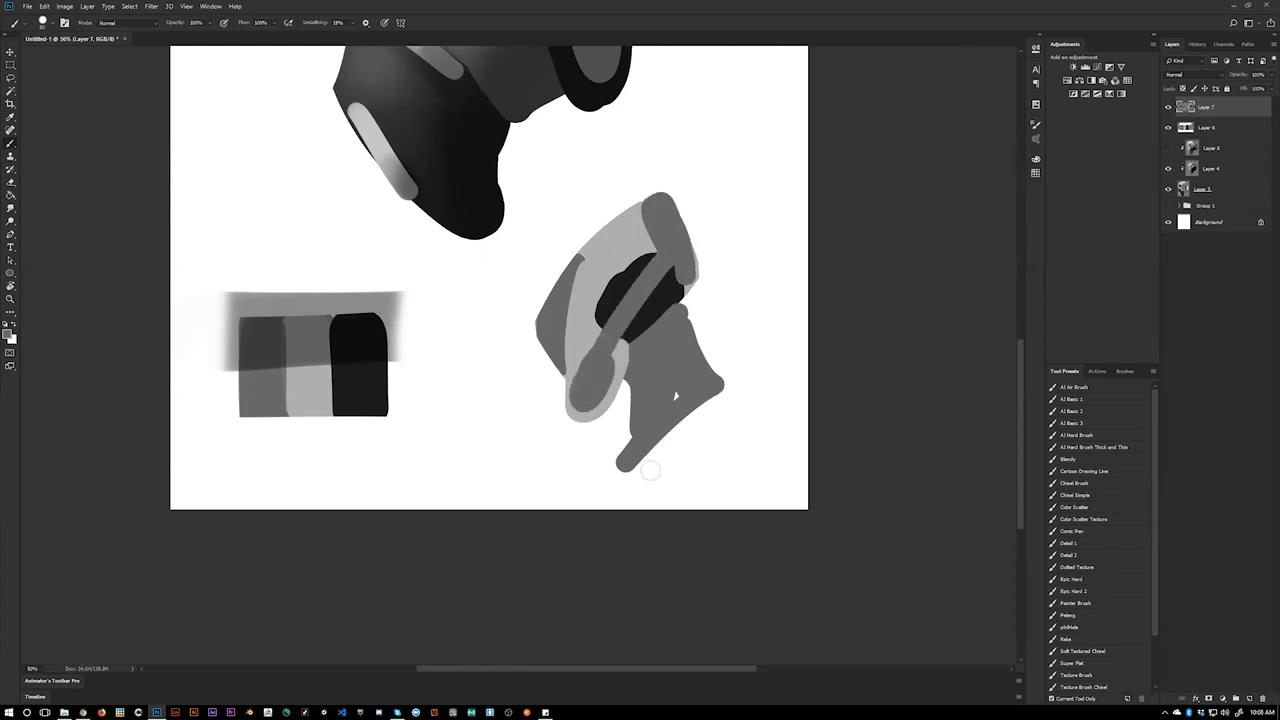
{"action": "left_click", "coordinate": [647, 321], "text": "alt"}
{"action": "mouse_move", "coordinate": [651, 340]}
{"action": "left_mouse_down"}
{"action": "mouse_move", "coordinate": [632, 371]}
{"action": "mouse_move", "coordinate": [669, 303]}
{"action": "left_mouse_up"}
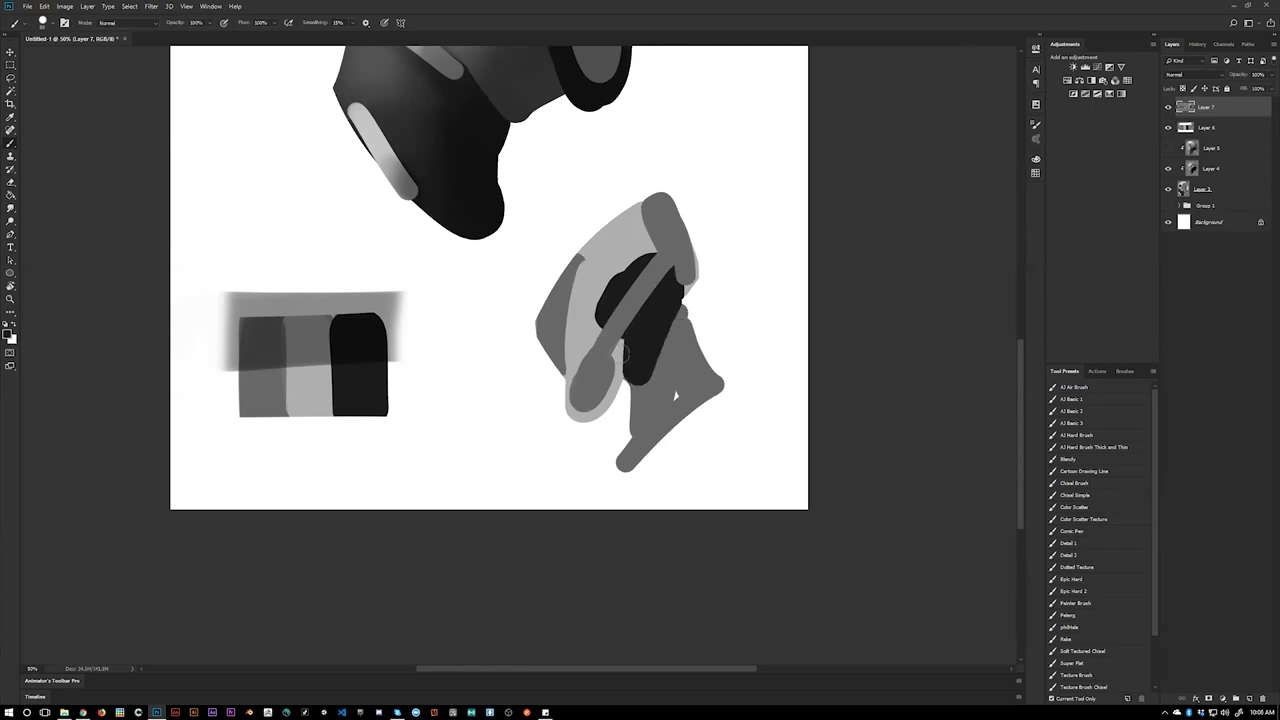
- Flip the canvas horizontally, shade the lower side panel and rounded strap end with the swatches' shadowed mid-grey, and trim the panel's edge with white
{"action": "key", "text": "ctrl+shift+h"}
{"action": "mouse_move", "coordinate": [534, 382]}
{"action": "left_mouse_down"}
{"action": "mouse_move", "coordinate": [714, 363]}
{"action": "mouse_move", "coordinate": [651, 371]}
{"action": "left_mouse_up"}
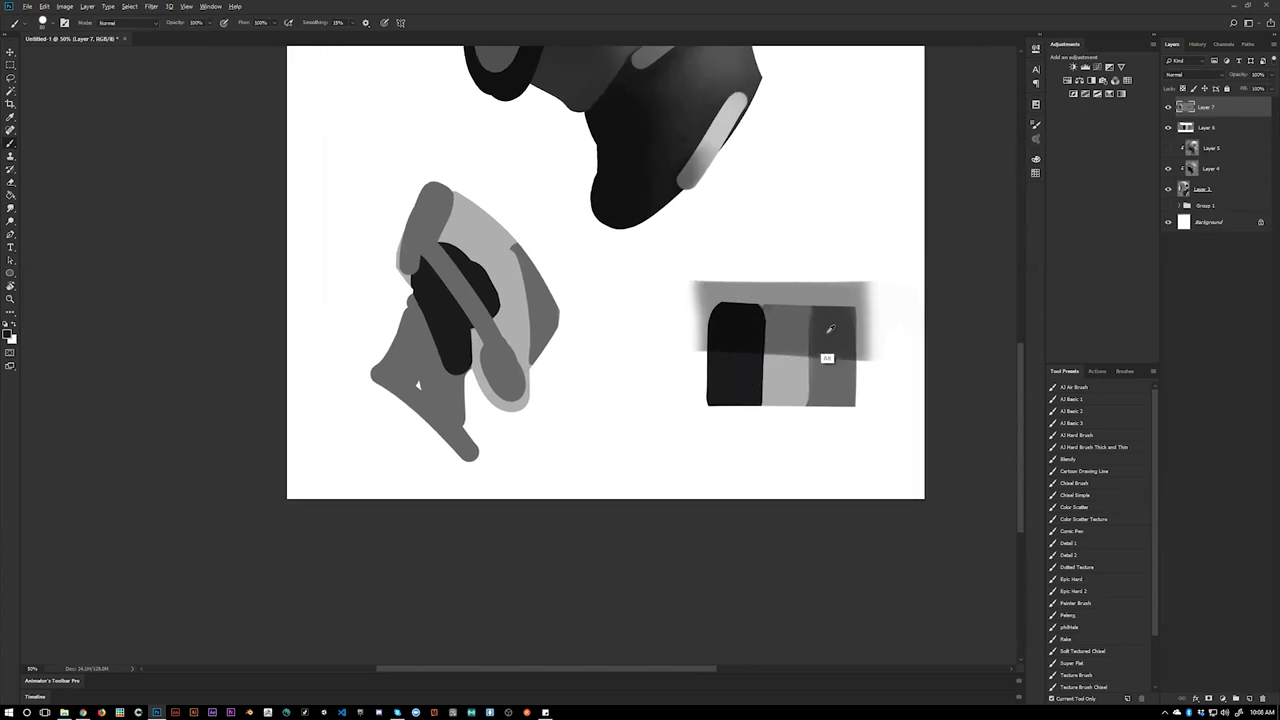
{"action": "mouse_move", "coordinate": [533, 318]}
{"action": "left_mouse_down"}
{"action": "mouse_move", "coordinate": [530, 362]}
{"action": "mouse_move", "coordinate": [552, 318]}
{"action": "mouse_move", "coordinate": [538, 337]}
{"action": "left_mouse_up"}
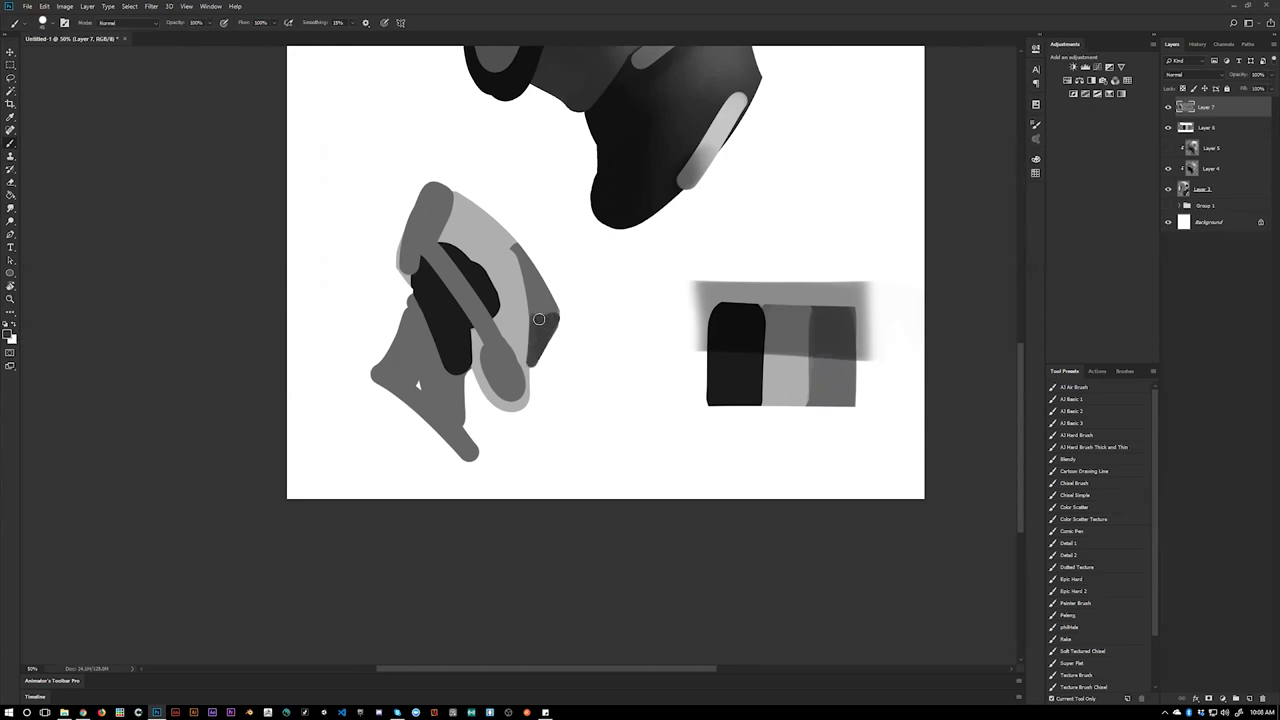
{"action": "left_click", "coordinate": [565, 334], "text": "alt"}
{"action": "left_click_drag", "start_coordinate": [564, 324], "coordinate": [541, 363]}
{"action": "mouse_move", "coordinate": [495, 348]}
{"action": "left_mouse_down"}
{"action": "mouse_move", "coordinate": [482, 328]}
{"action": "mouse_move", "coordinate": [506, 370]}
{"action": "mouse_move", "coordinate": [496, 382]}
{"action": "mouse_move", "coordinate": [495, 349]}
{"action": "mouse_move", "coordinate": [516, 394]}
{"action": "mouse_move", "coordinate": [494, 372]}
{"action": "mouse_move", "coordinate": [515, 382]}
{"action": "mouse_move", "coordinate": [506, 372]}
{"action": "left_mouse_up"}
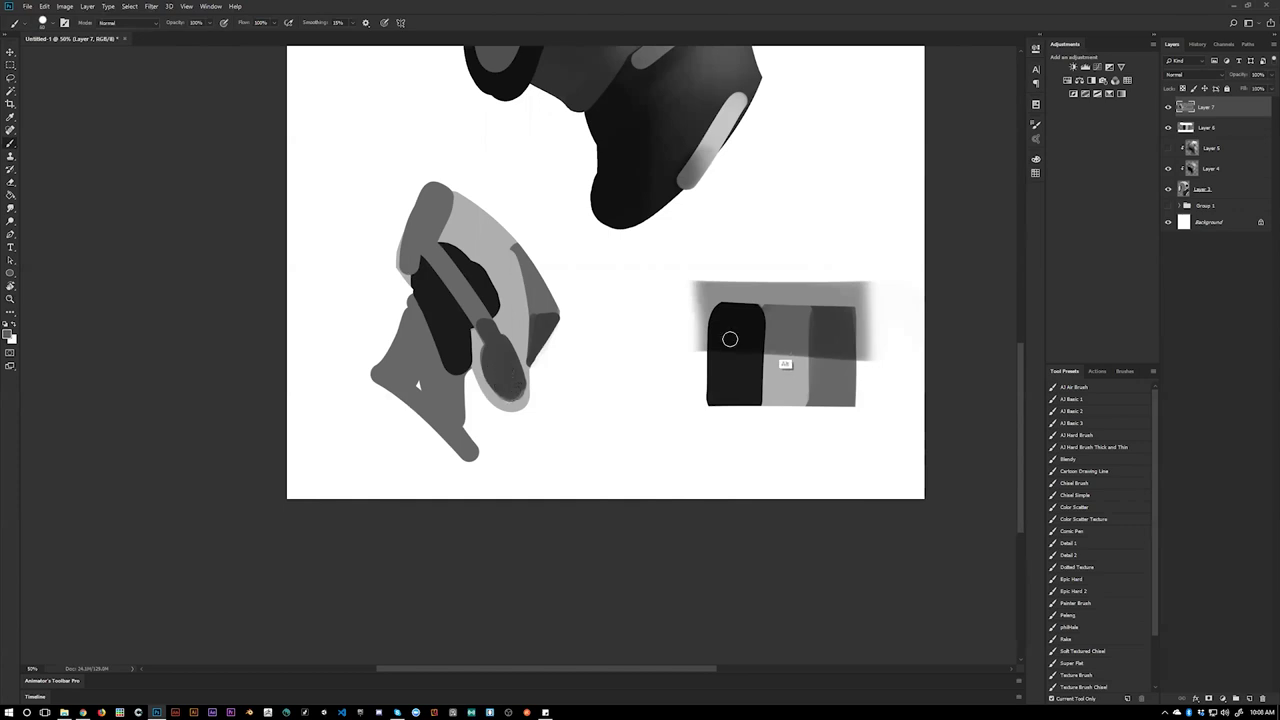